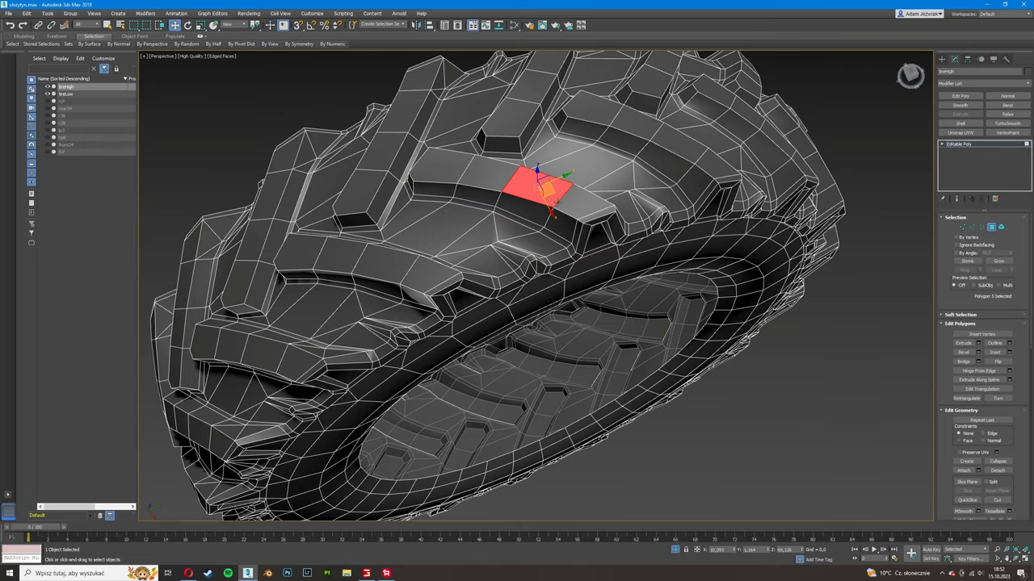
# Step: View the high-poly tire's tread from above to pick the section to detach as Object001
pyautogui.keyDown('alt'); pyautogui.moveTo(510, 198); pyautogui.dragTo(557, 186, button='middle'); pyautogui.keyUp('alt')
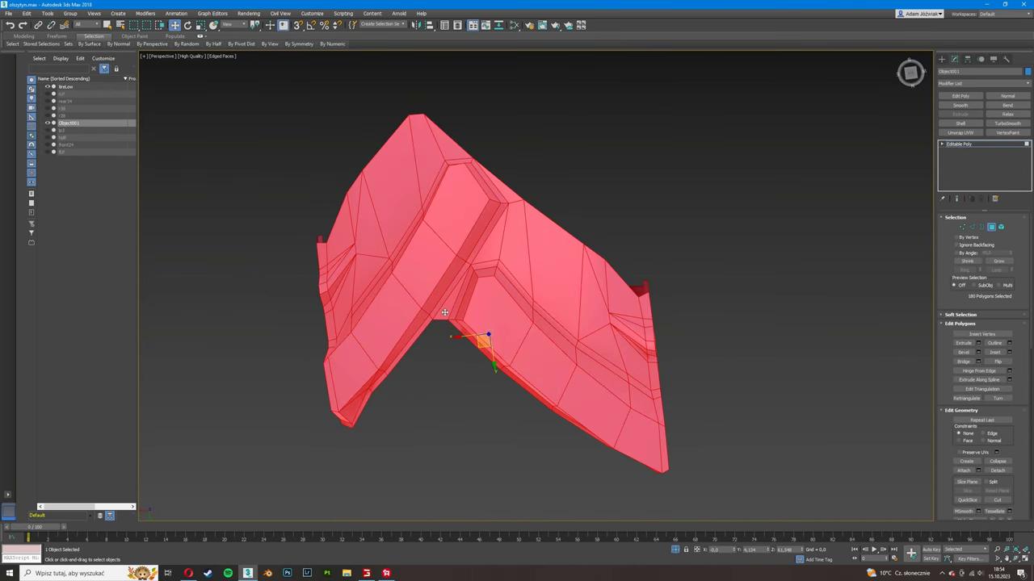
# Step: Select Object001's two inner fold strips and connect edges to add two vertical loops
pyautogui.click(444, 311)
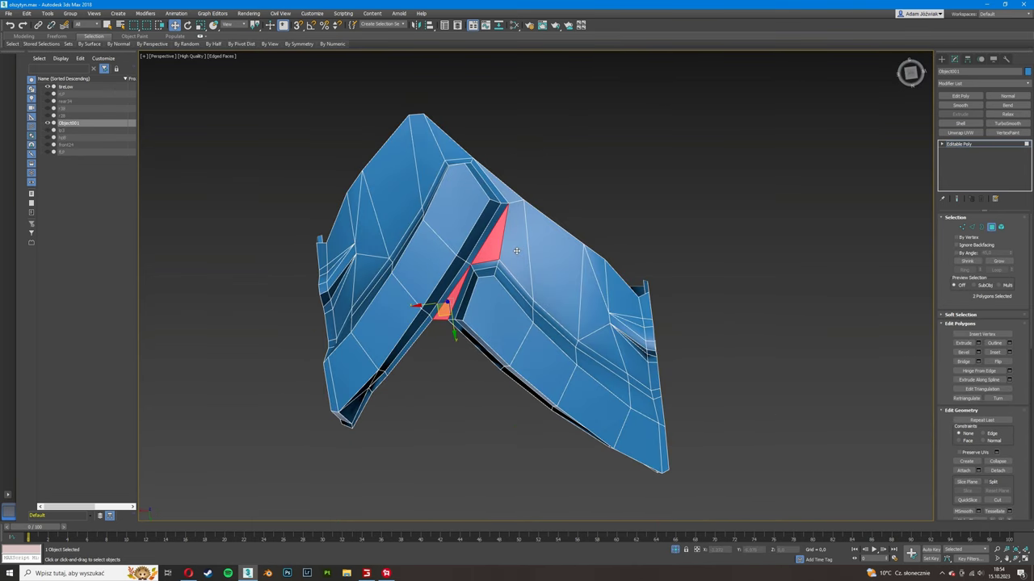
pyautogui.keyDown('shift'); pyautogui.click(487, 317); pyautogui.keyUp('shift')
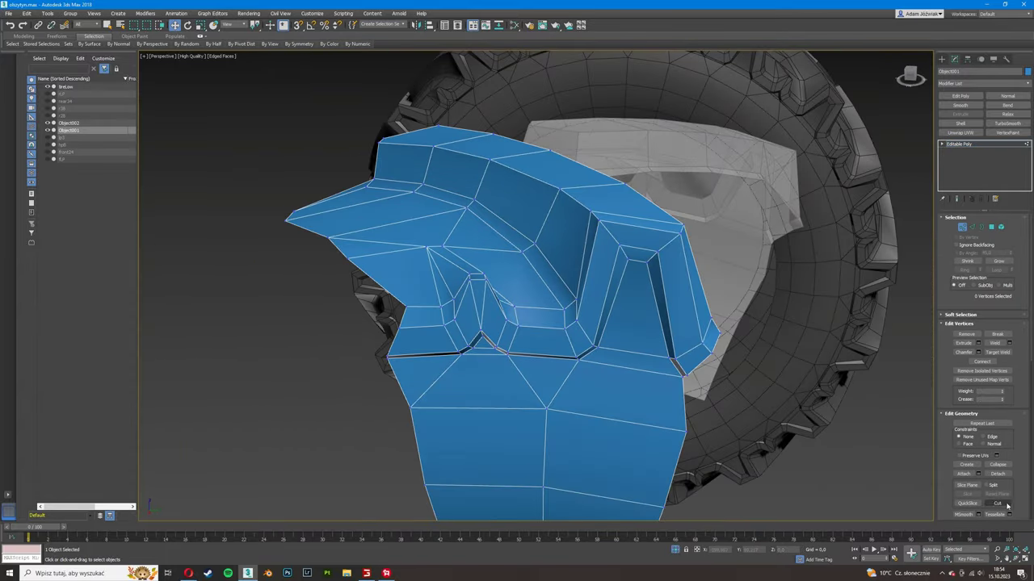
pyautogui.click(1007, 505)
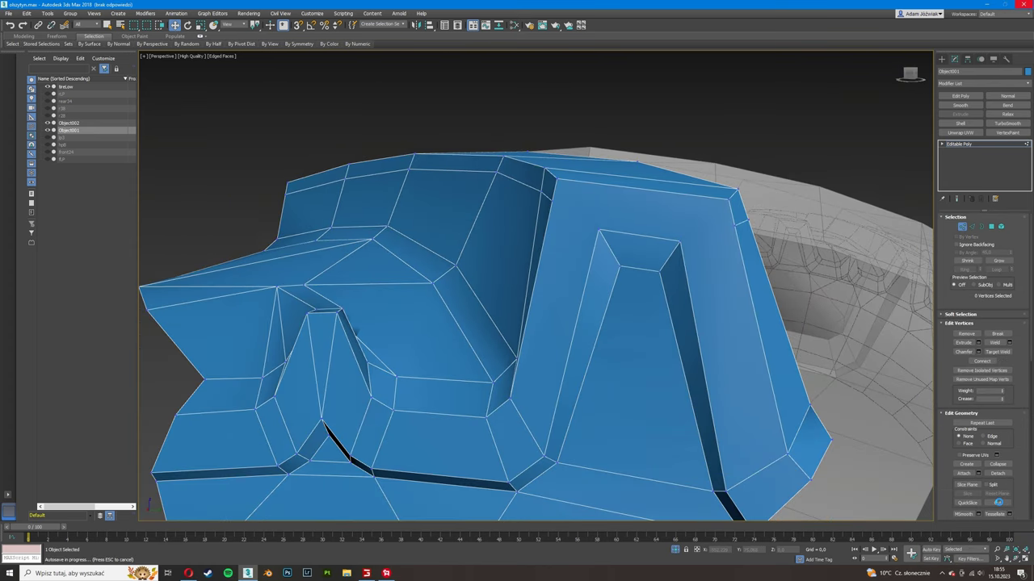
pyautogui.click(998, 502)
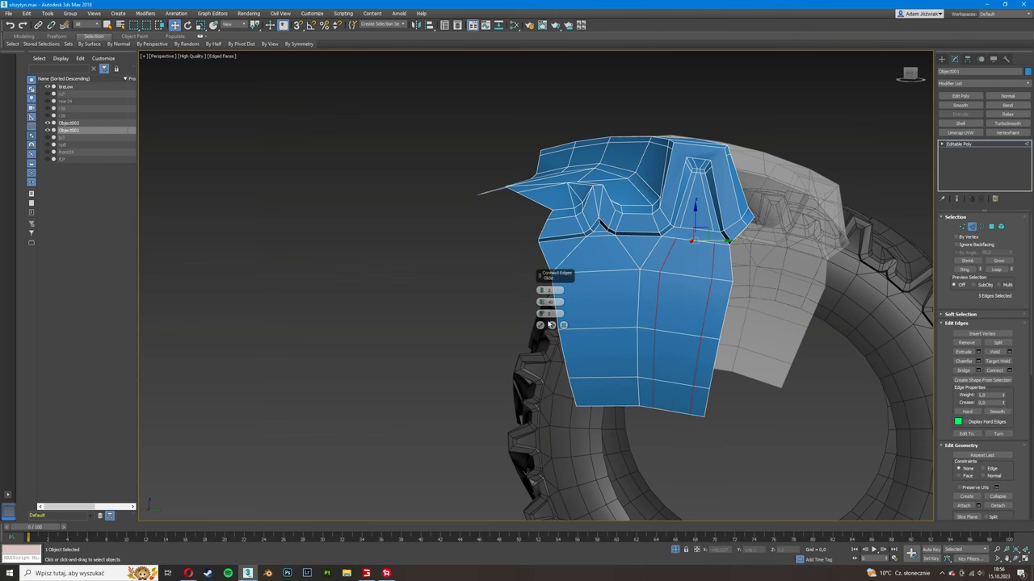
# Step: Cut extra support edges into the lug's top corner, notch and outer corners
pyautogui.click(998, 502)
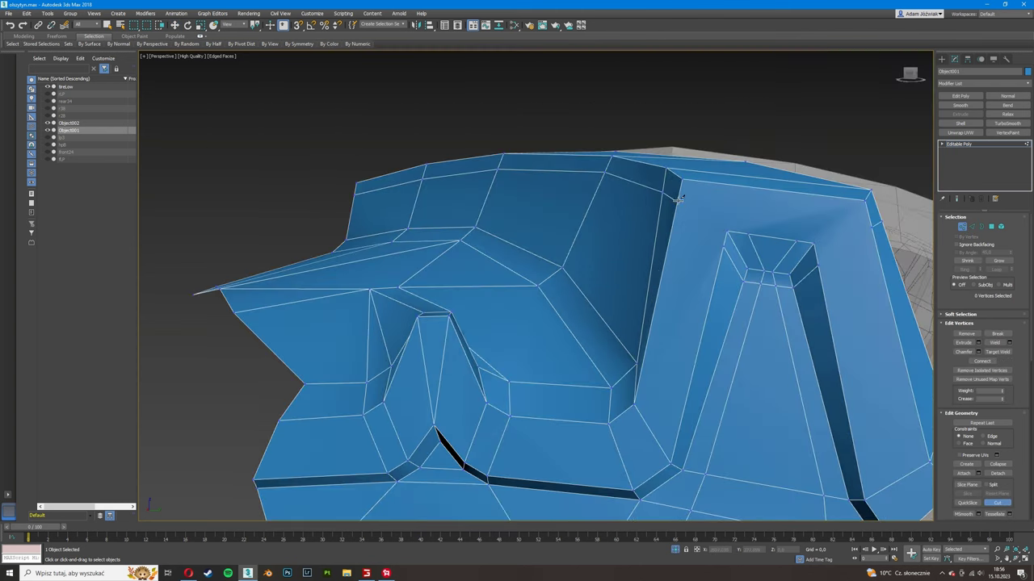
pyautogui.click(676, 200)
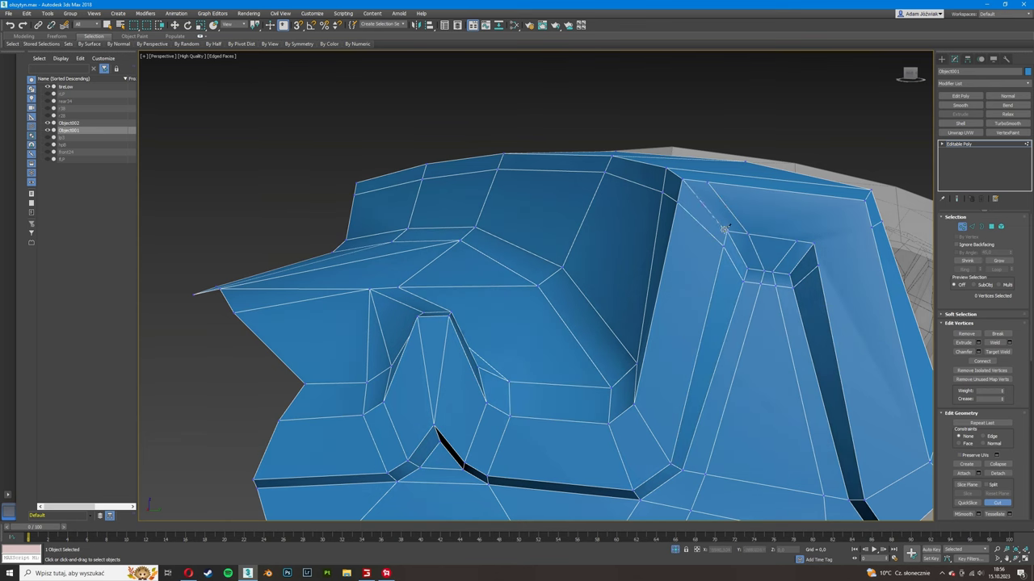
pyautogui.scroll(-5, 724, 229)
pyautogui.scroll(5, 711, 323)
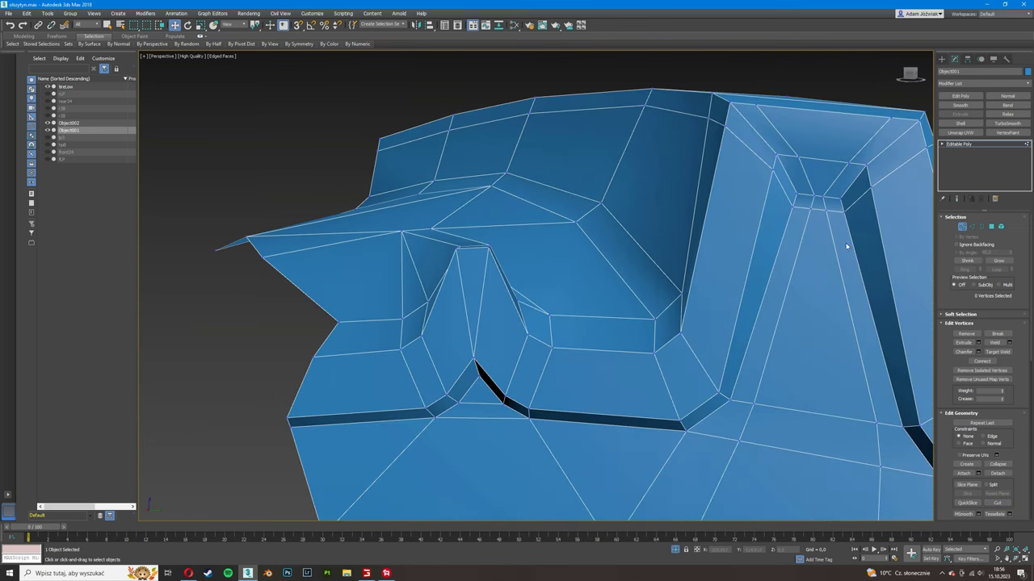
pyautogui.click(474, 345)
pyautogui.keyDown('alt'); pyautogui.moveTo(474, 344); pyautogui.dragTo(525, 339, button='middle'); pyautogui.keyUp('alt')
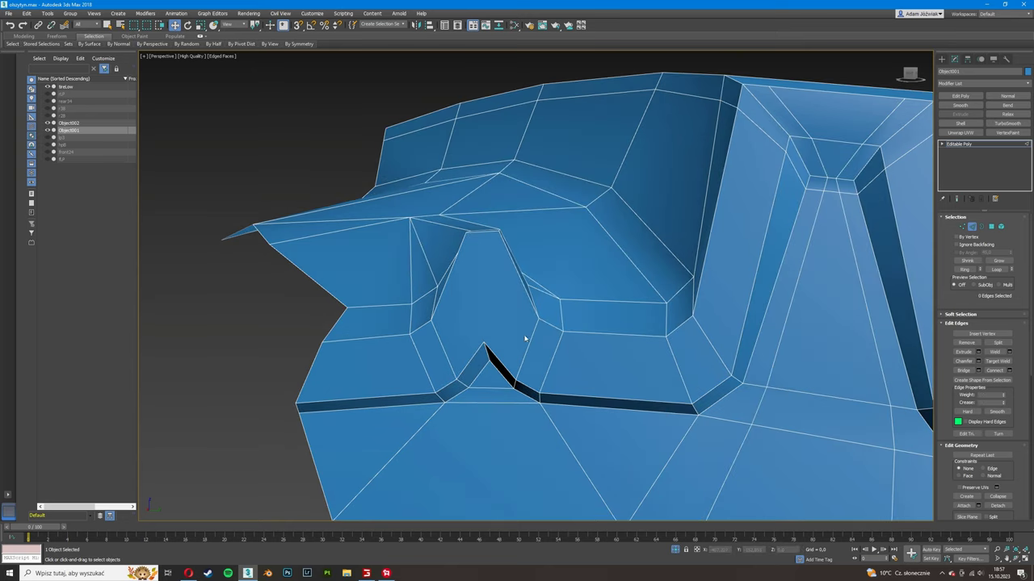
pyautogui.press('1')
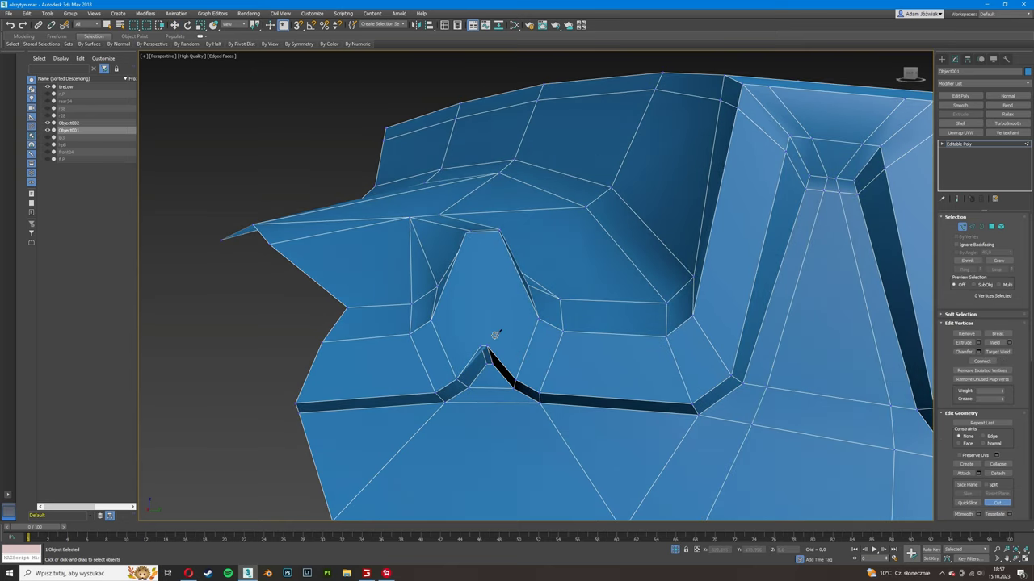
pyautogui.hotkey('alt', 'c')
pyautogui.moveTo(473, 272)
pyautogui.keyDown('alt'); pyautogui.mouseDown(button='middle')
pyautogui.moveTo(606, 345)
pyautogui.moveTo(791, 296)
pyautogui.mouseUp(button='middle'); pyautogui.keyUp('alt')
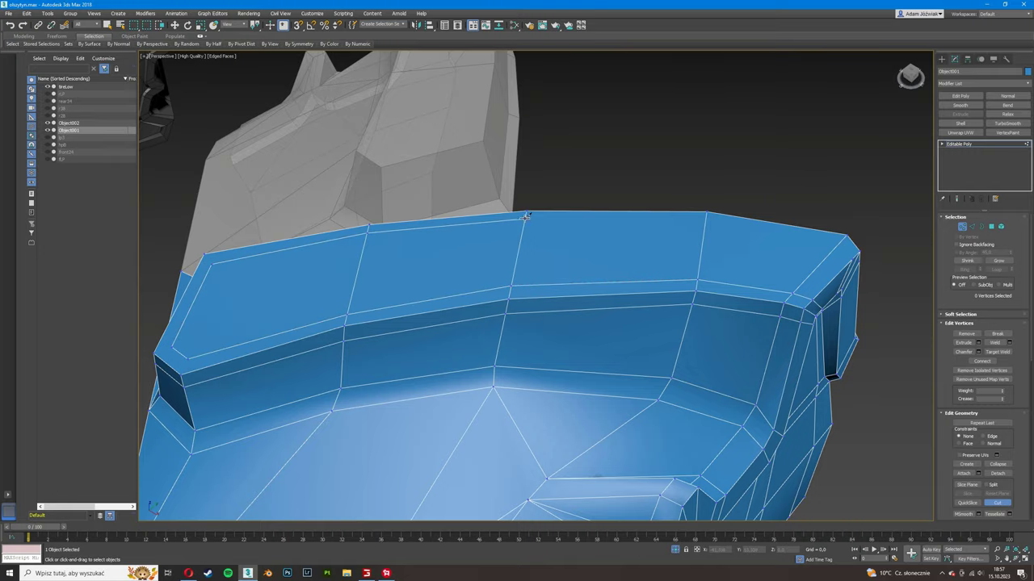
pyautogui.keyDown('alt'); pyautogui.moveTo(851, 258); pyautogui.dragTo(554, 279, button='middle'); pyautogui.keyUp('alt')
pyautogui.scroll(2, 541, 404)
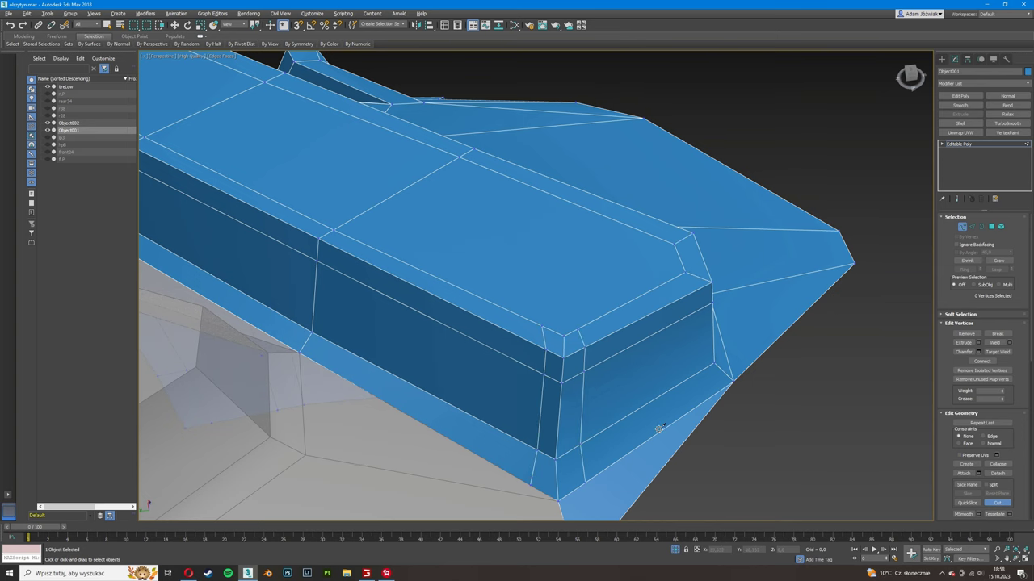
pyautogui.keyDown('alt'); pyautogui.moveTo(659, 428); pyautogui.dragTo(412, 294, button='middle'); pyautogui.keyUp('alt')
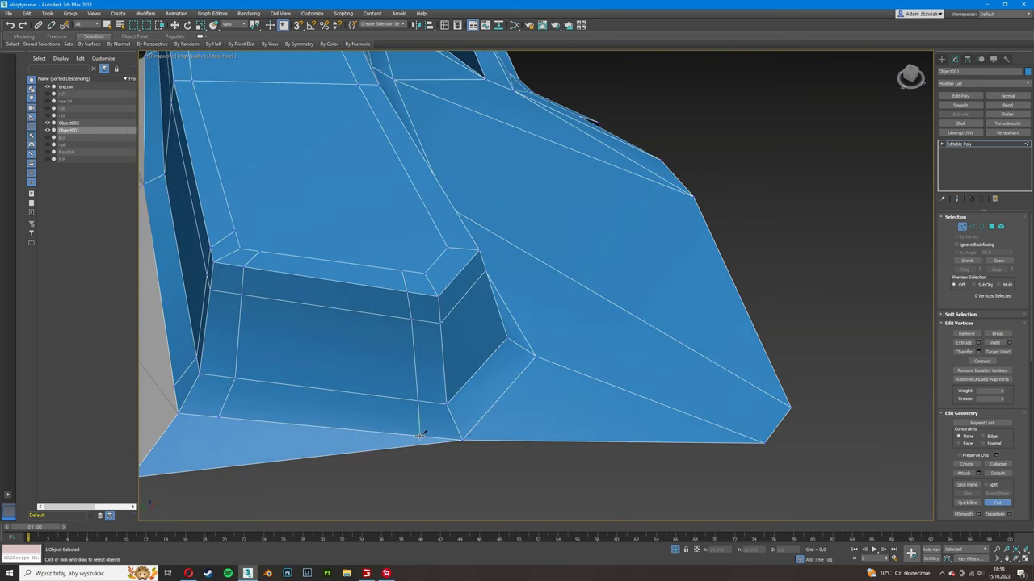
pyautogui.moveTo(420, 435)
pyautogui.keyDown('alt'); pyautogui.mouseDown(button='middle')
pyautogui.moveTo(318, 257)
pyautogui.moveTo(323, 232)
pyautogui.mouseUp(button='middle'); pyautogui.keyUp('alt')
pyautogui.moveTo(353, 333)
pyautogui.keyDown('alt'); pyautogui.mouseDown(button='middle')
pyautogui.moveTo(423, 362)
pyautogui.moveTo(461, 296)
pyautogui.moveTo(539, 350)
pyautogui.moveTo(485, 323)
pyautogui.moveTo(558, 241)
pyautogui.moveTo(662, 250)
pyautogui.mouseUp(button='middle'); pyautogui.keyUp('alt')
pyautogui.scroll(-3, 461, 296)
# Step: Add TurboSmooth to preview the smoothed lug with wireframe edges hidden
pyautogui.click(1007, 123)
pyautogui.press('F4')
pyautogui.rightClick(968, 144)
# Step: Remove the smoothing preview and add edge loops pinched about -7 toward the groove
pyautogui.click(952, 159)
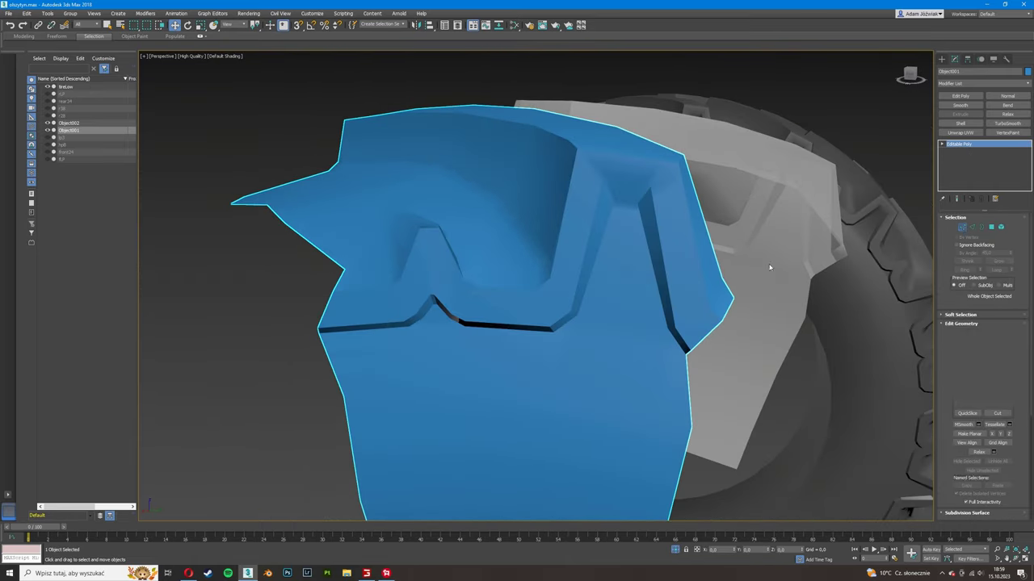
pyautogui.press('1')
pyautogui.press('F4')
pyautogui.keyDown('alt'); pyautogui.moveTo(744, 348); pyautogui.dragTo(584, 150, button='middle'); pyautogui.keyUp('alt')
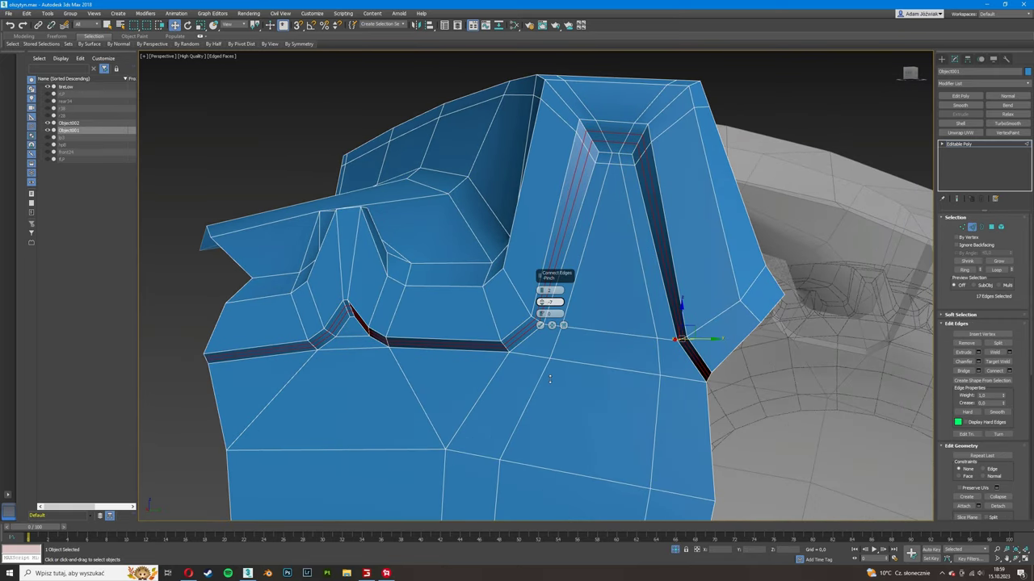
pyautogui.moveTo(551, 368); pyautogui.dragTo(550, 378)
pyautogui.click(540, 325)
# Step: Preview the piece with TurboSmooth again, then remove the smoothing
pyautogui.click(1007, 123)
pyautogui.press('F4')
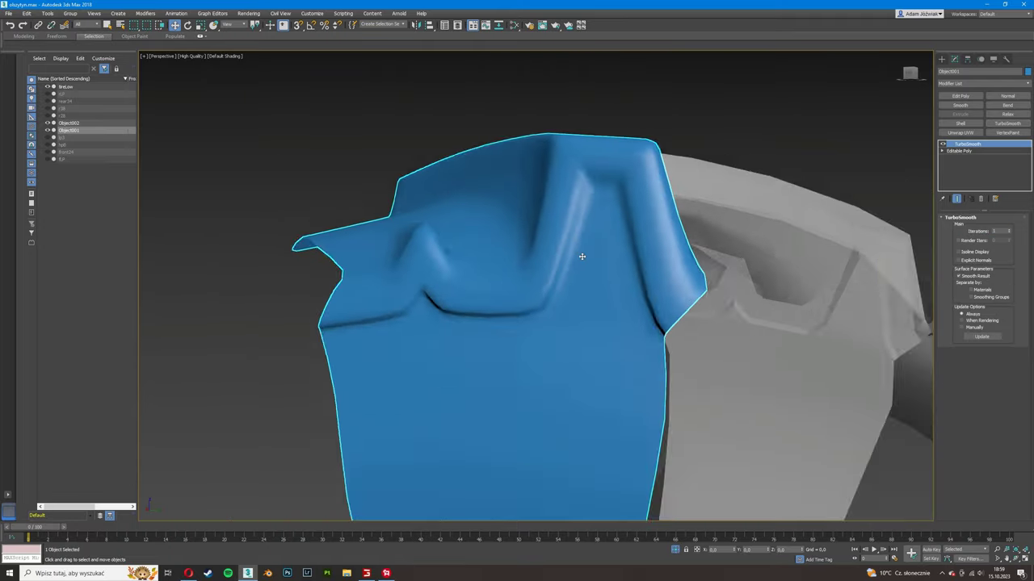
pyautogui.moveTo(581, 256)
pyautogui.keyDown('alt'); pyautogui.mouseDown(button='middle')
pyautogui.moveTo(620, 237)
pyautogui.moveTo(743, 275)
pyautogui.moveTo(718, 237)
pyautogui.moveTo(485, 202)
pyautogui.mouseUp(button='middle'); pyautogui.keyUp('alt')
pyautogui.press('F4')
pyautogui.click(967, 143)
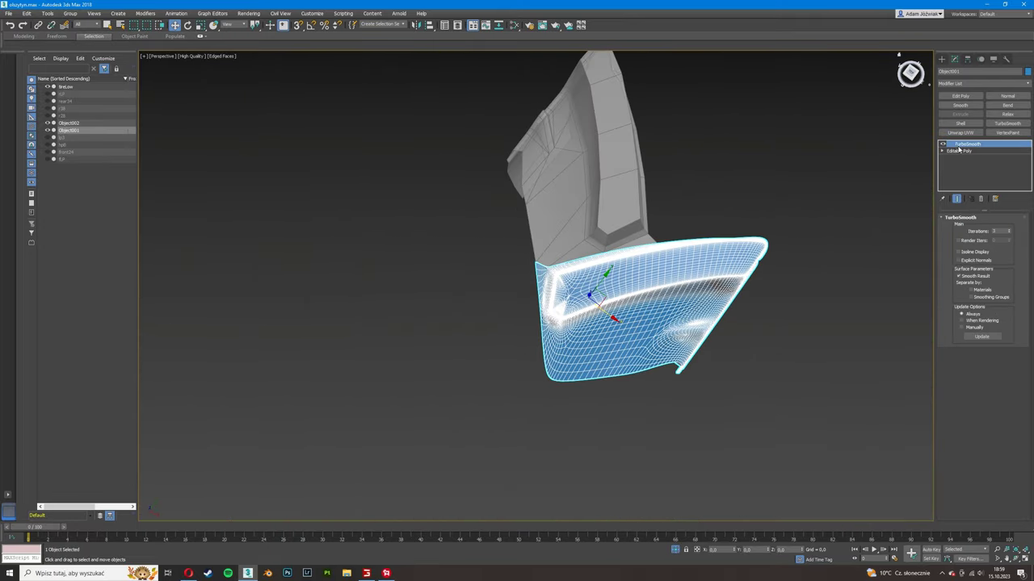
pyautogui.click(414, 25)
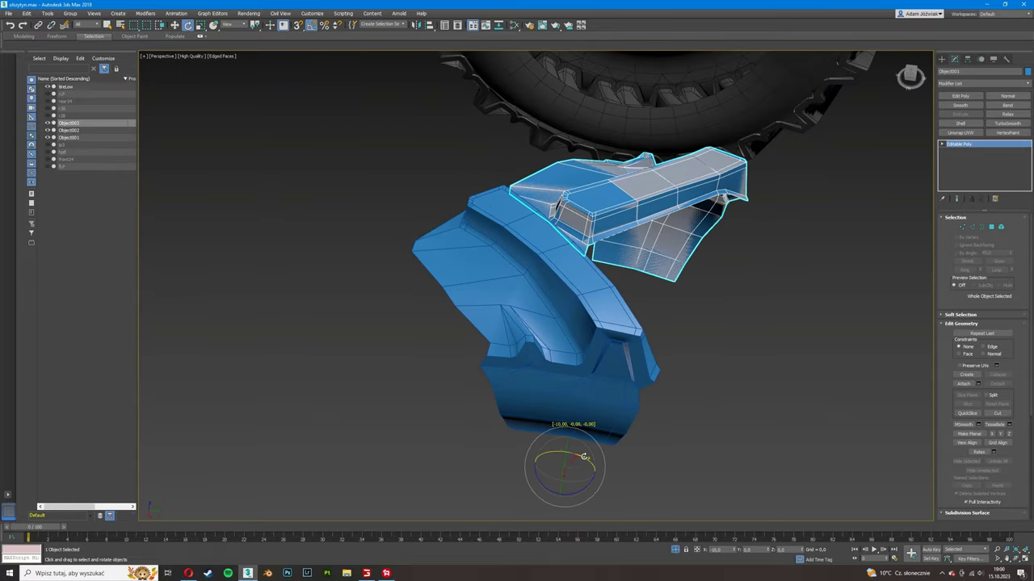
# Step: Delete the extra copy and refine the vertices at the piece's upper-left corner
pyautogui.press('w')
pyautogui.moveTo(676, 355)
pyautogui.keyDown('alt'); pyautogui.mouseDown(button='middle')
pyautogui.moveTo(768, 275)
pyautogui.moveTo(686, 298)
pyautogui.mouseUp(button='middle'); pyautogui.keyUp('alt')
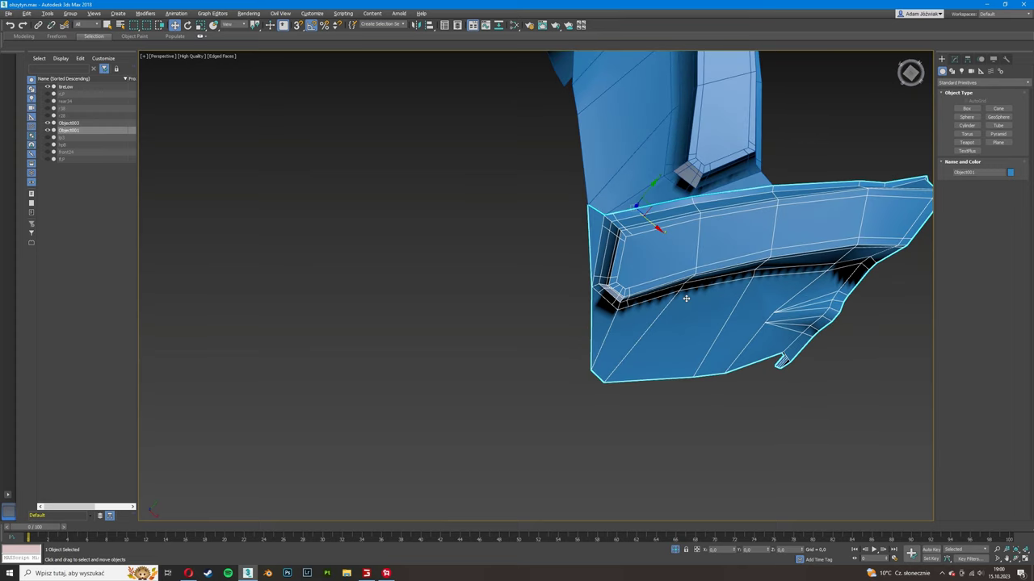
pyautogui.click(682, 279)
pyautogui.moveTo(682, 278)
pyautogui.keyDown('alt'); pyautogui.mouseDown(button='middle')
pyautogui.moveTo(677, 261)
pyautogui.moveTo(564, 444)
pyautogui.mouseUp(button='middle'); pyautogui.keyUp('alt')
pyautogui.scroll(5, 677, 261)
pyautogui.scroll(-5, 678, 262)
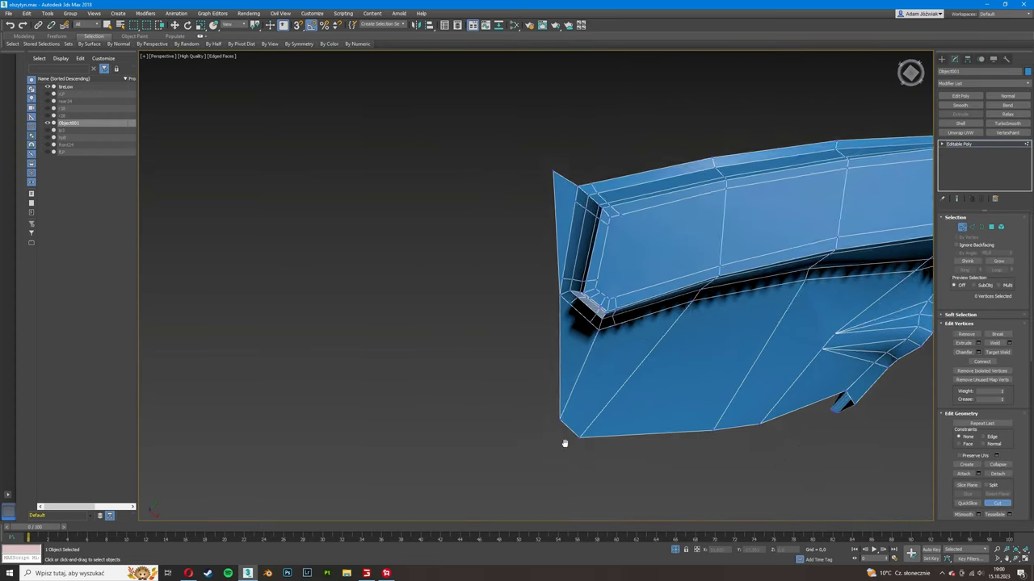
pyautogui.scroll(3, 571, 265)
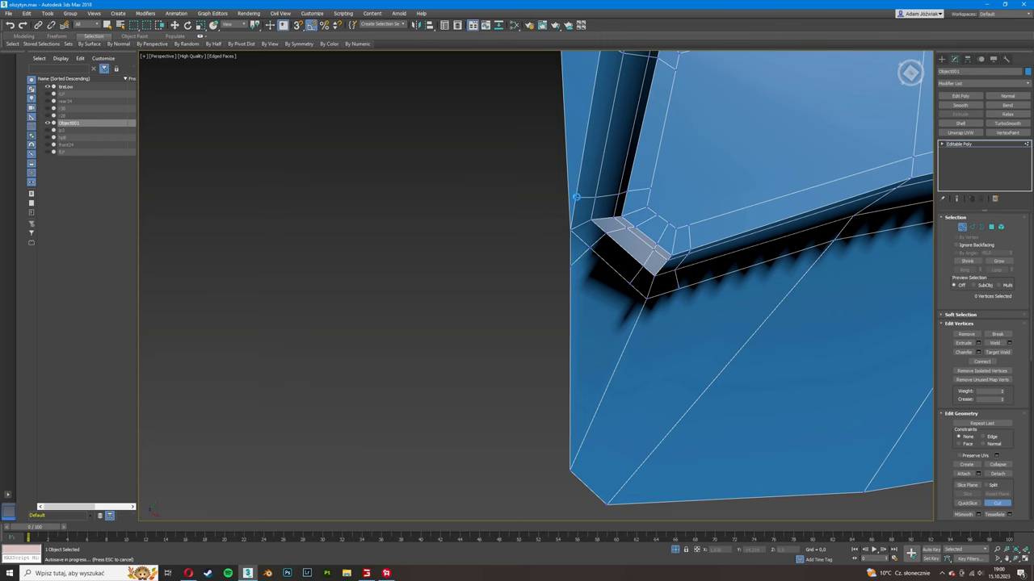
pyautogui.scroll(-3, 637, 297)
pyautogui.keyDown('alt'); pyautogui.moveTo(595, 374); pyautogui.dragTo(503, 212, button='middle'); pyautogui.keyUp('alt')
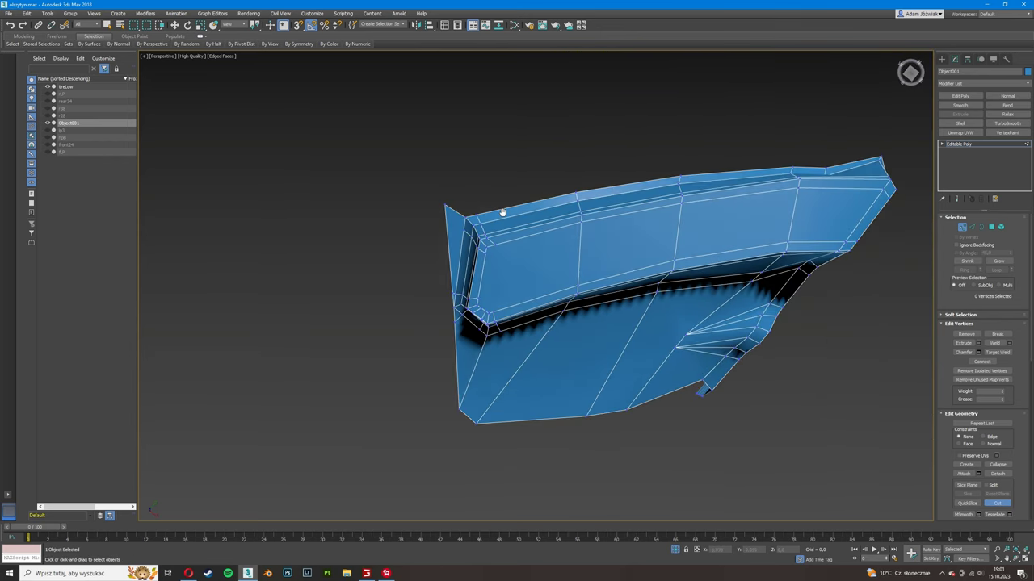
pyautogui.scroll(3, 467, 206)
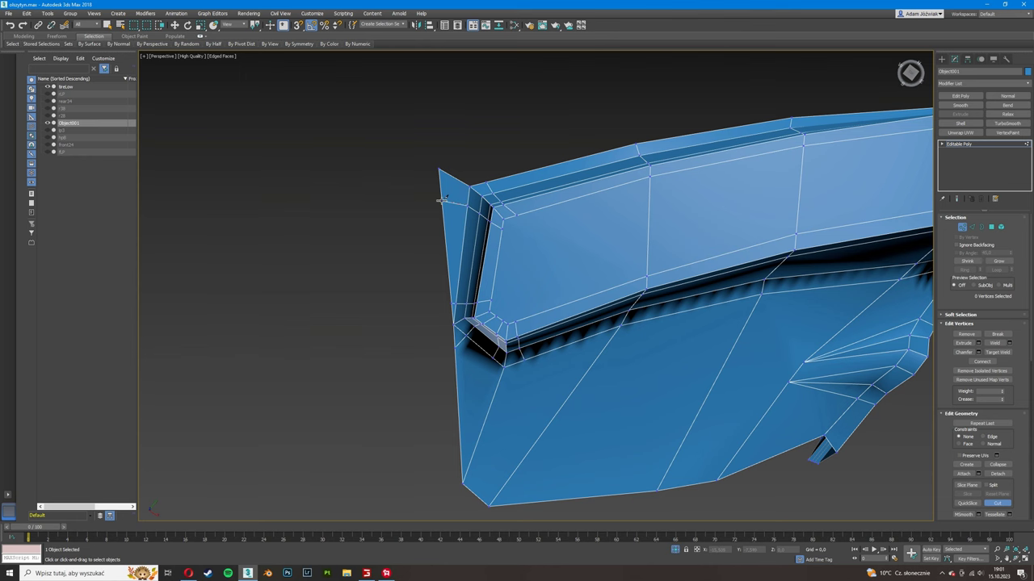
# Step: Shift-rotate a clone of the piece, Object002, beside the original
pyautogui.press('1')
pyautogui.press('e')
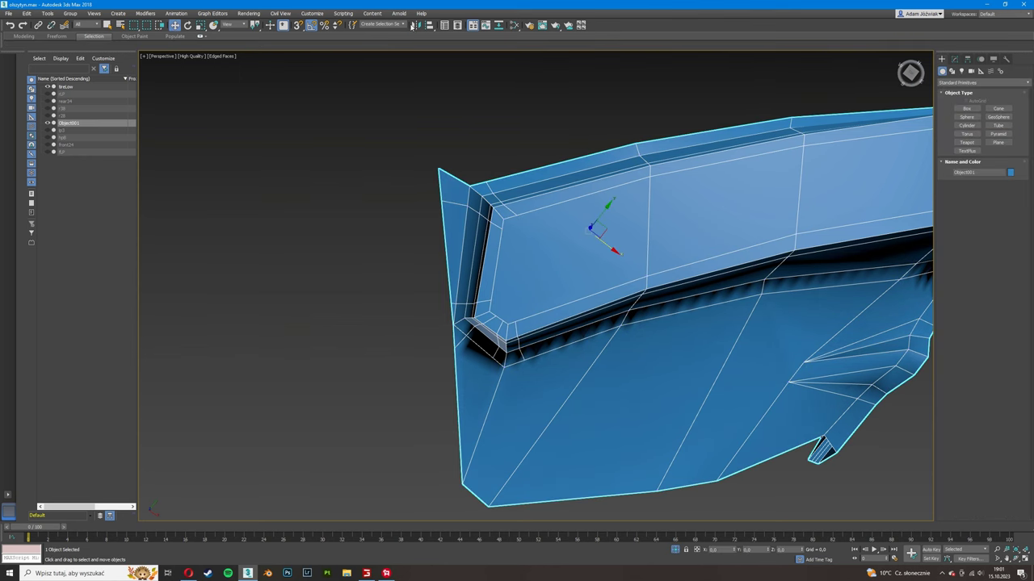
pyautogui.keyDown('shift'); pyautogui.moveTo(597, 234); pyautogui.dragTo(573, 242); pyautogui.keyUp('shift')
# Step: Rotate off another copy of the piece, then undo it
pyautogui.scroll(-3, 572, 242)
pyautogui.keyDown('alt'); pyautogui.moveTo(573, 242); pyautogui.dragTo(554, 450, button='middle'); pyautogui.keyUp('alt')
pyautogui.keyDown('shift'); pyautogui.moveTo(569, 412); pyautogui.dragTo(519, 324); pyautogui.keyUp('shift')
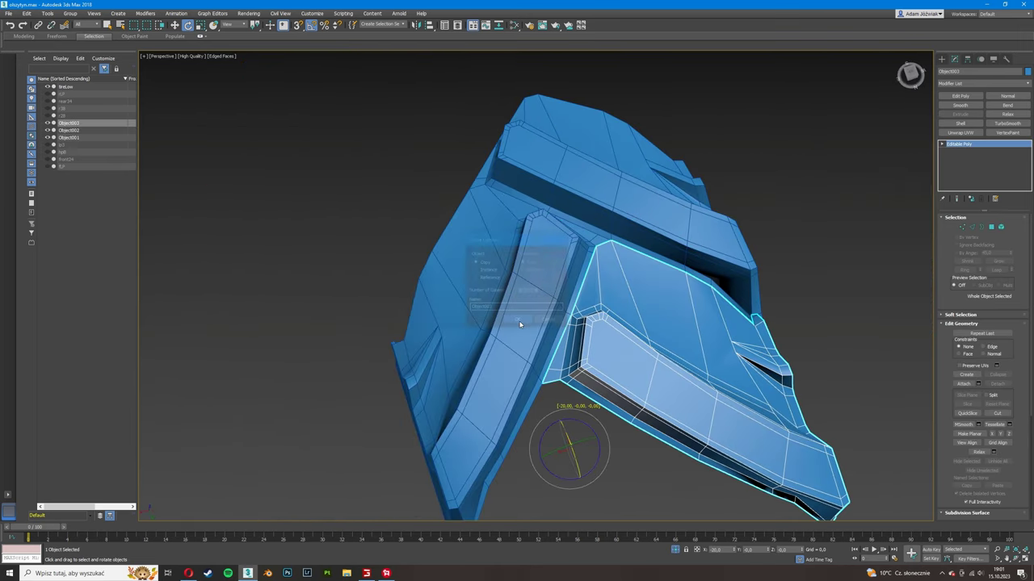
pyautogui.click(519, 323)
pyautogui.keyDown('alt'); pyautogui.moveTo(519, 324); pyautogui.dragTo(608, 326, button='middle'); pyautogui.keyUp('alt')
pyautogui.hotkey('shift', 'z')
pyautogui.hotkey('shift', 'z')
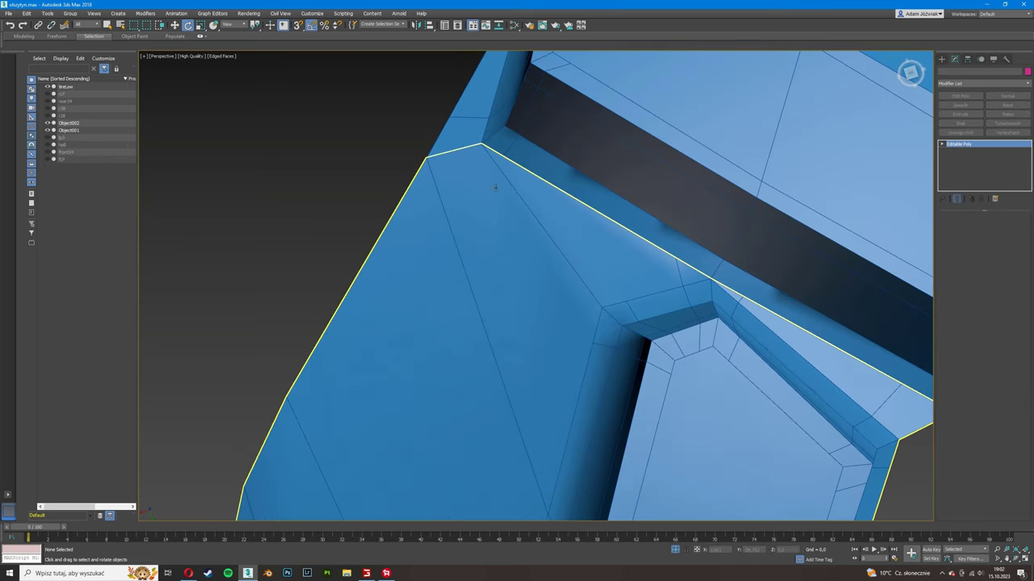
pyautogui.hotkey('ctrl', 'z')
# Step: Cut new edges into the copied tread piece at vertex level
pyautogui.press('w')
pyautogui.press('1')
pyautogui.hotkey('alt', 'c')
pyautogui.scroll(3, 567, 212)
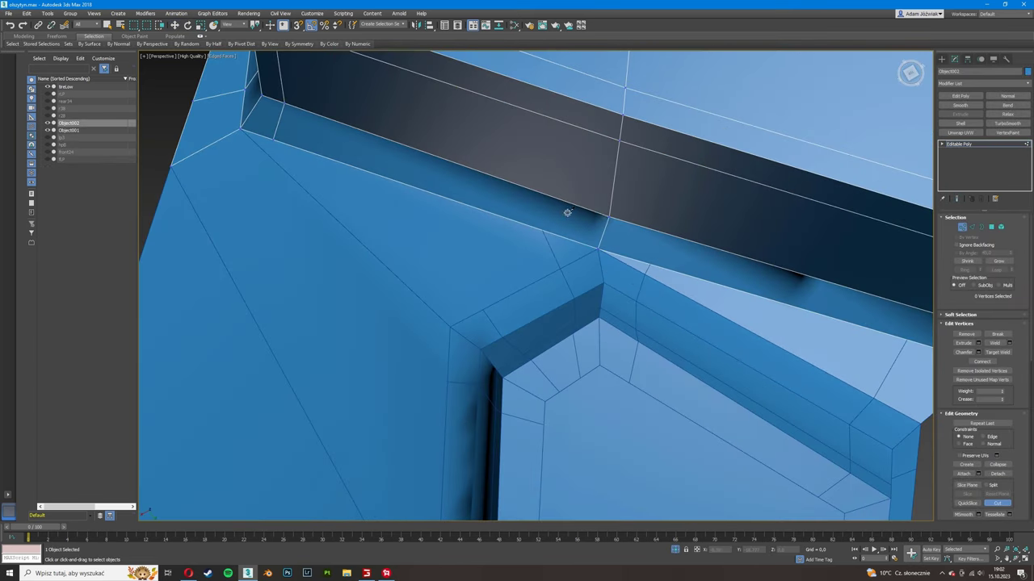
pyautogui.scroll(4, 580, 226)
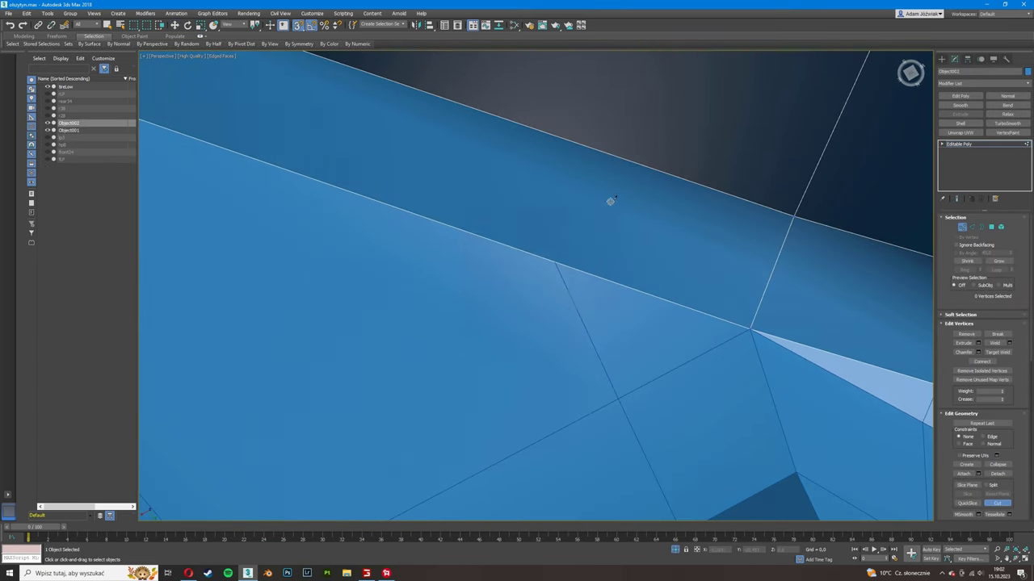
pyautogui.scroll(-4, 555, 260)
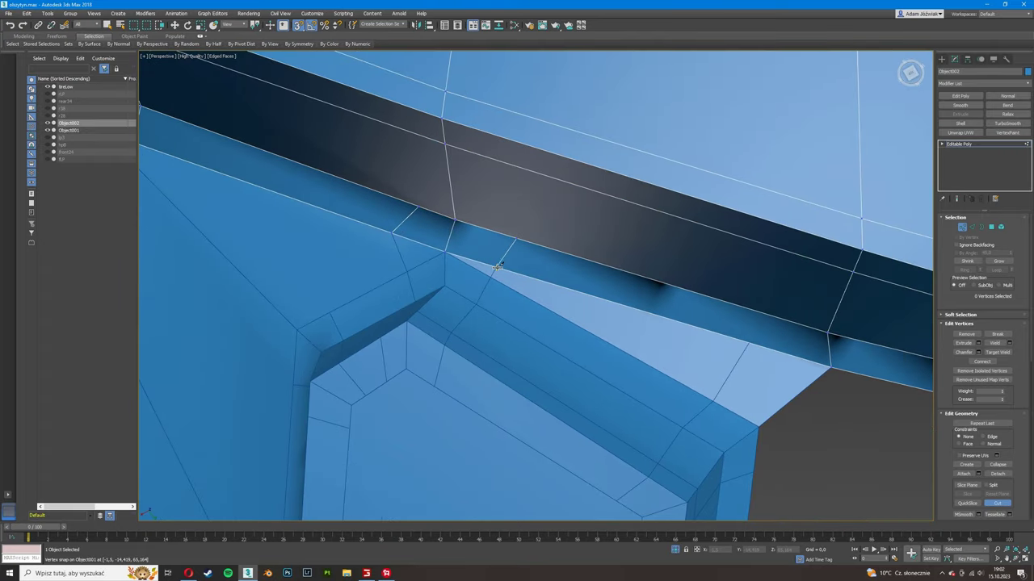
pyautogui.moveTo(498, 267)
pyautogui.keyDown('alt'); pyautogui.mouseDown(button='middle')
pyautogui.moveTo(509, 234)
pyautogui.moveTo(835, 385)
pyautogui.moveTo(571, 471)
pyautogui.moveTo(566, 484)
pyautogui.mouseUp(button='middle'); pyautogui.keyUp('alt')
pyautogui.scroll(-5, 509, 231)
pyautogui.scroll(4, 509, 227)
pyautogui.scroll(-5, 835, 385)
# Step: Add further cuts along the lug piece's inner side
pyautogui.press('e')
pyautogui.press('1')
pyautogui.hotkey('alt', 'c')
pyautogui.scroll(6, 533, 309)
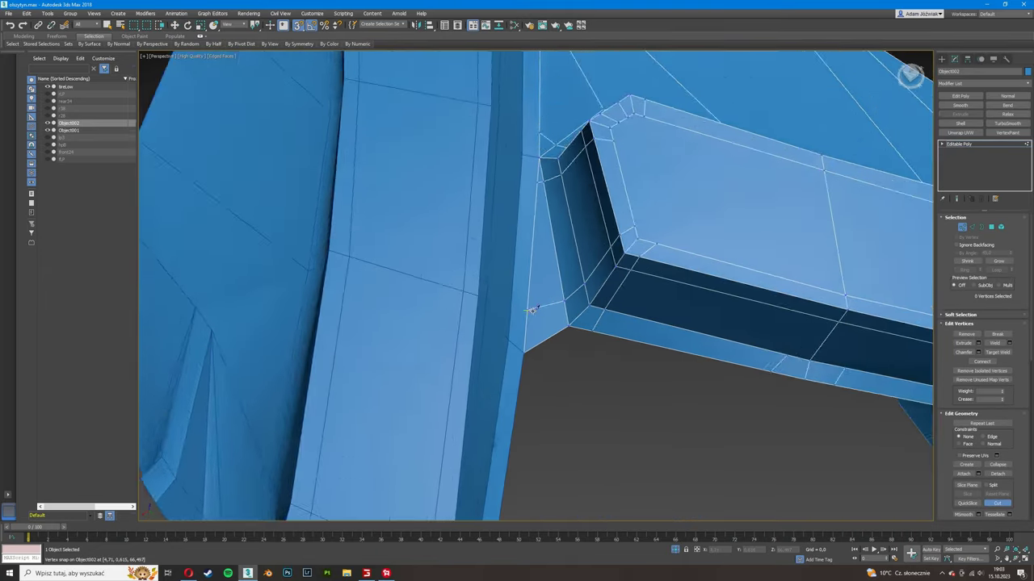
pyautogui.keyDown('alt'); pyautogui.moveTo(533, 309); pyautogui.dragTo(512, 288, button='middle'); pyautogui.keyUp('alt')
pyautogui.press('w')
pyautogui.scroll(-4, 501, 173)
pyautogui.moveTo(501, 173)
pyautogui.keyDown('alt'); pyautogui.mouseDown(button='middle')
pyautogui.moveTo(673, 352)
pyautogui.moveTo(564, 293)
pyautogui.mouseUp(button='middle'); pyautogui.keyUp('alt')
pyautogui.scroll(-5, 673, 352)
pyautogui.press('e')
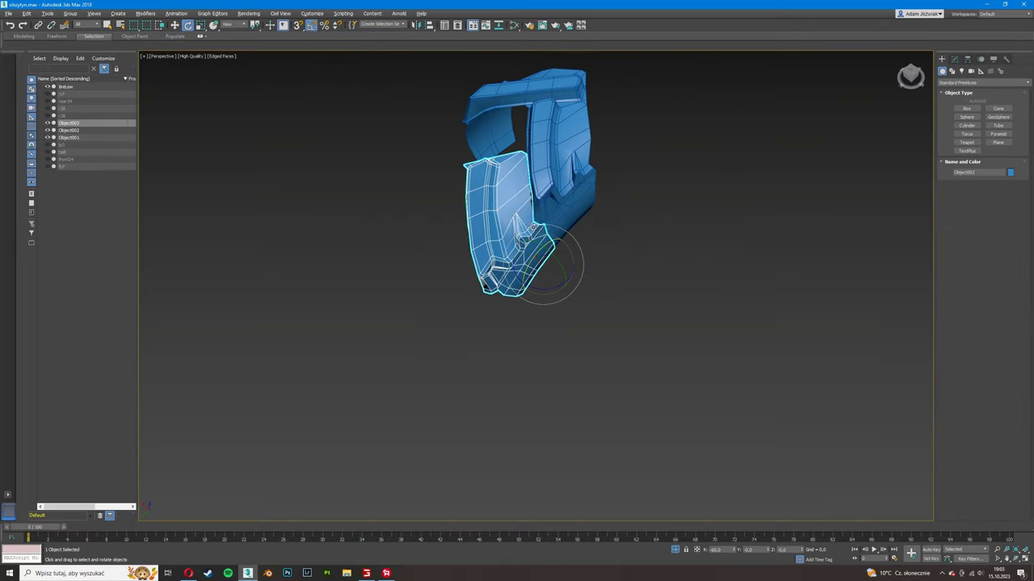
pyautogui.keyDown('alt'); pyautogui.moveTo(532, 229); pyautogui.dragTo(547, 300, button='middle'); pyautogui.keyUp('alt')
pyautogui.press('1')
pyautogui.hotkey('alt', 'c')
pyautogui.scroll(6, 613, 234)
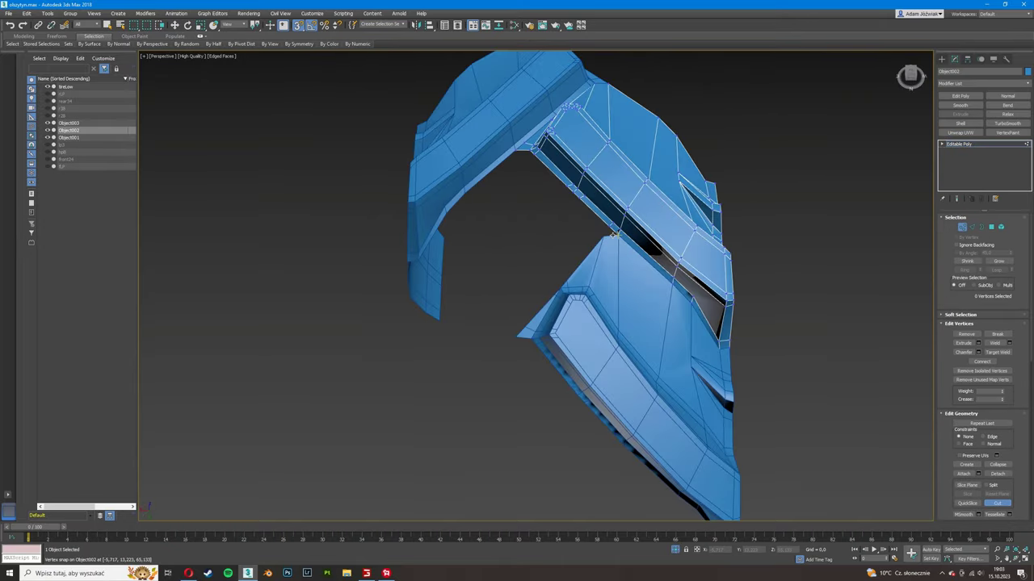
pyautogui.keyDown('alt'); pyautogui.moveTo(613, 233); pyautogui.dragTo(592, 258, button='middle'); pyautogui.keyUp('alt')
pyautogui.scroll(3, 586, 259)
pyautogui.scroll(2, 652, 258)
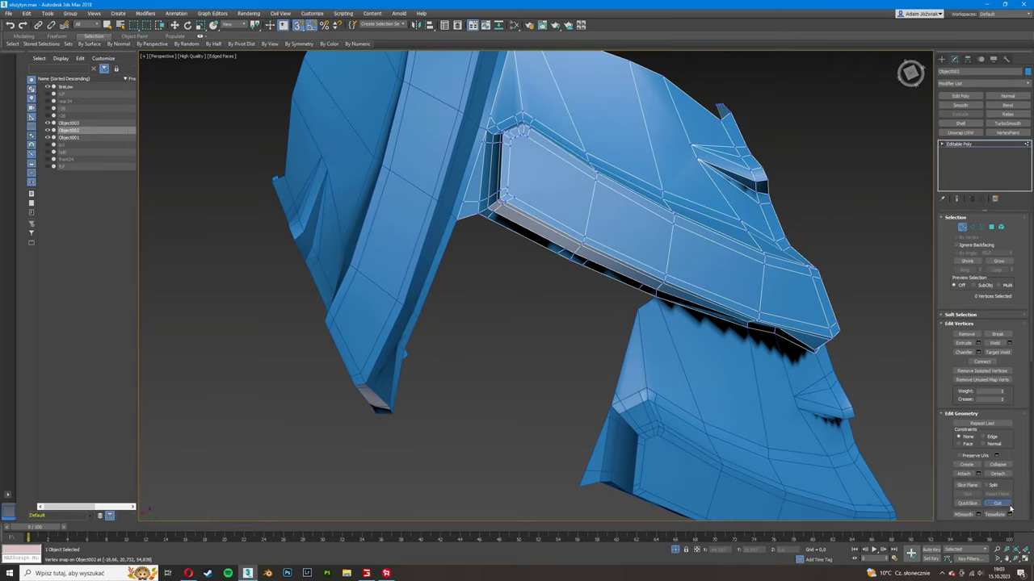
# Step: Shift-rotate the piece to start a new copy, Object004, in Clone Options
pyautogui.press('w')
pyautogui.press('1')
pyautogui.press('e')
pyautogui.keyDown('shift'); pyautogui.moveTo(549, 242); pyautogui.dragTo(515, 310); pyautogui.keyUp('shift')
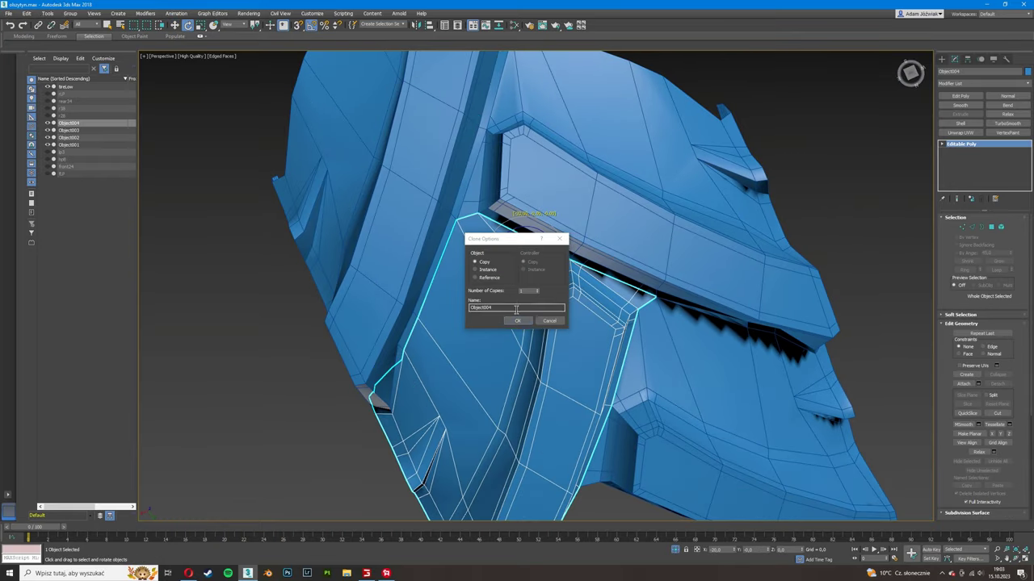
# Step: Discard the rotated copy and finish cutting the remaining edges on Object002
pyautogui.hotkey('ctrl', 'z')
pyautogui.keyDown('alt'); pyautogui.moveTo(536, 195); pyautogui.dragTo(517, 266, button='middle'); pyautogui.keyUp('alt')
pyautogui.hotkey('alt', 'c')
pyautogui.scroll(5, 582, 258)
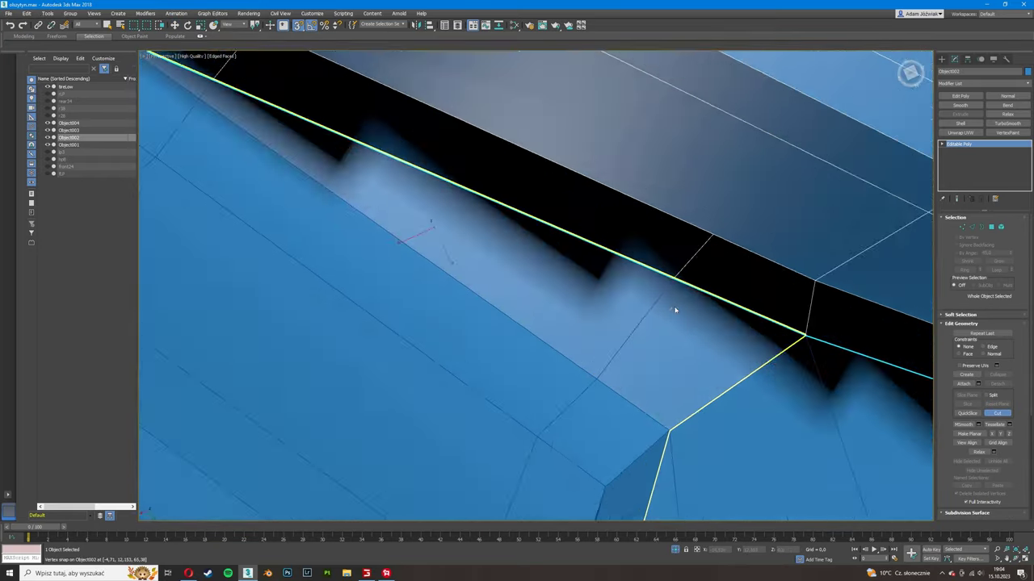
pyautogui.scroll(-5, 457, 253)
pyautogui.scroll(4, 457, 253)
pyautogui.scroll(-3, 476, 290)
pyautogui.scroll(5, 503, 355)
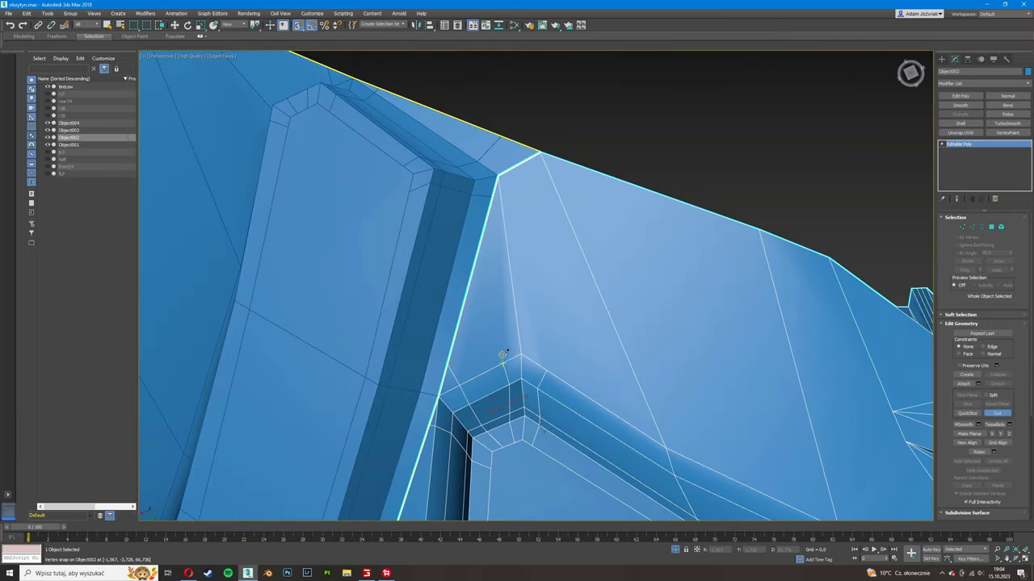
pyautogui.scroll(-5, 498, 239)
pyautogui.moveTo(498, 239)
pyautogui.keyDown('alt'); pyautogui.mouseDown(button='middle')
pyautogui.moveTo(517, 242)
pyautogui.moveTo(489, 226)
pyautogui.moveTo(496, 201)
pyautogui.mouseUp(button='middle'); pyautogui.keyUp('alt')
pyautogui.scroll(-5, 496, 201)
# Step: Select the main tread piece and attach the other piece, merging them into Object004
pyautogui.press('w')
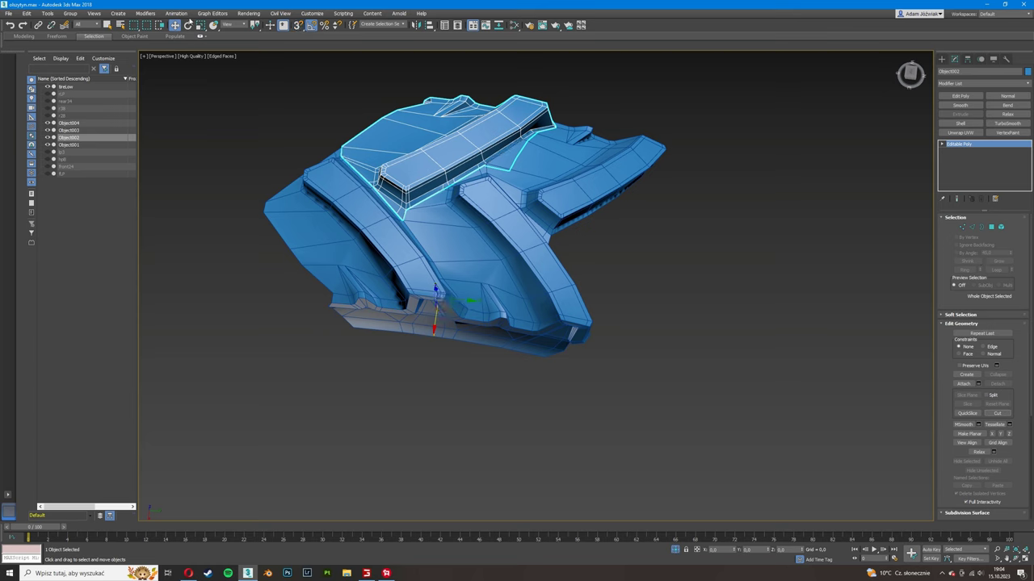
pyautogui.click(188, 25)
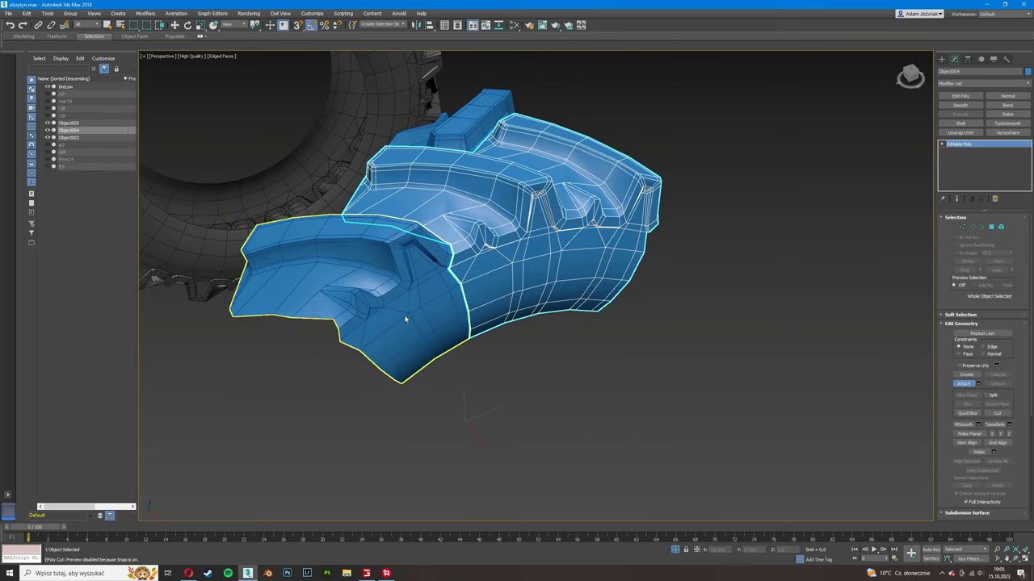
pyautogui.click(406, 320)
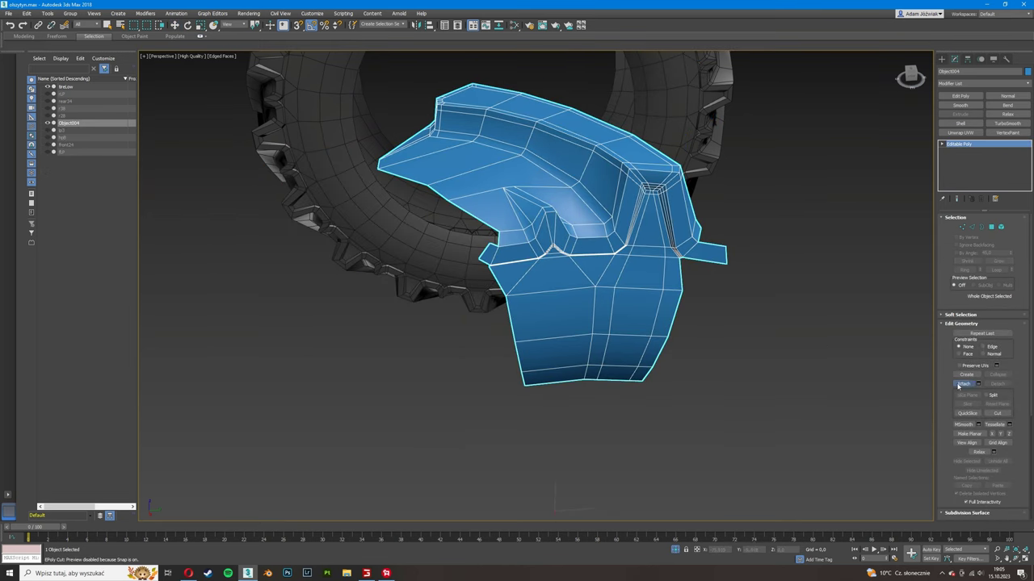
# Step: Inset the merged piece's groove polygons by 0,41
pyautogui.press('1')
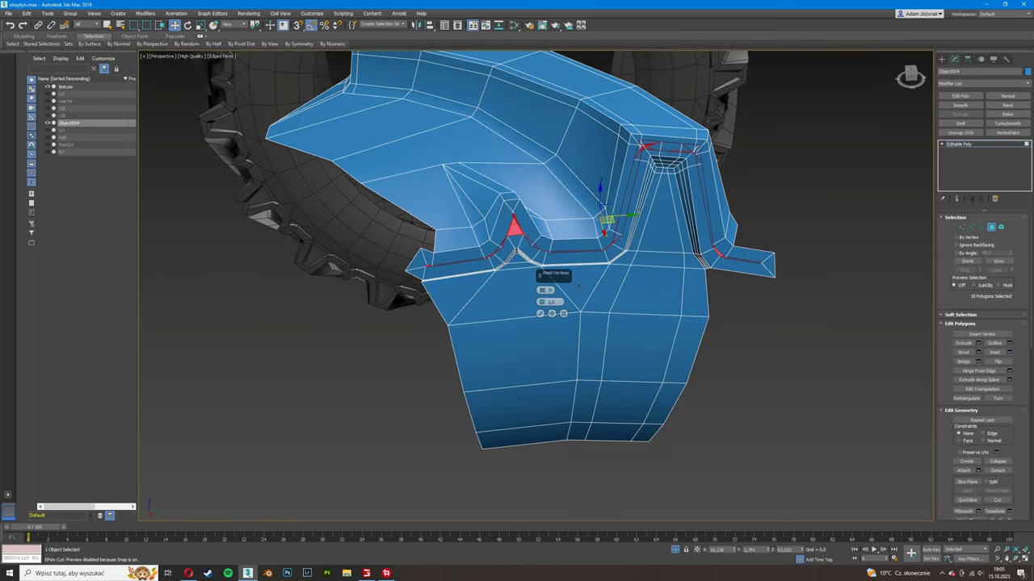
pyautogui.moveTo(541, 302); pyautogui.dragTo(541, 315)
pyautogui.click(563, 314)
# Step: Add pinched edge loops along the grooves and rotate out a clone of the piece
pyautogui.press('2')
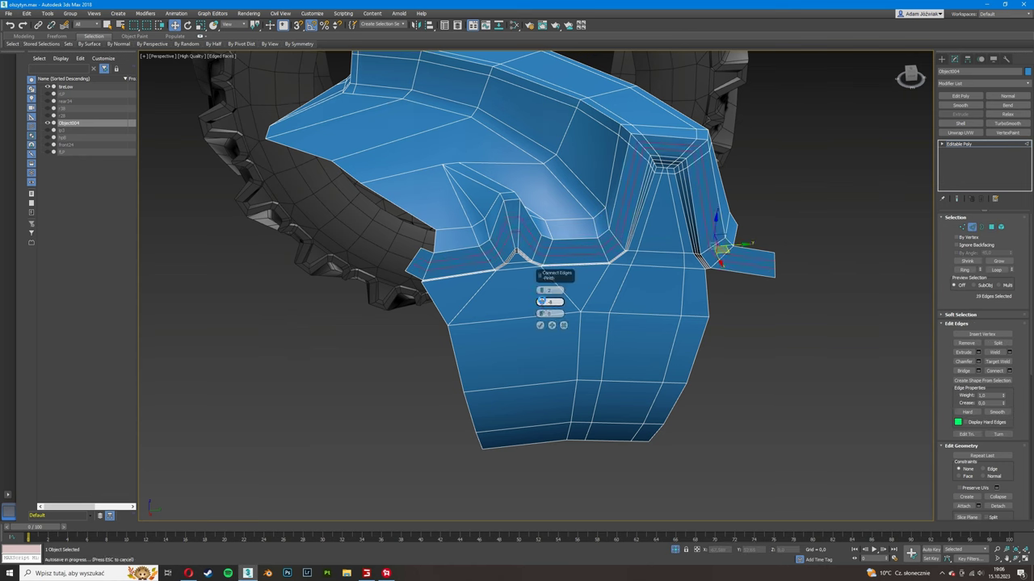
pyautogui.moveTo(541, 301); pyautogui.dragTo(544, 279)
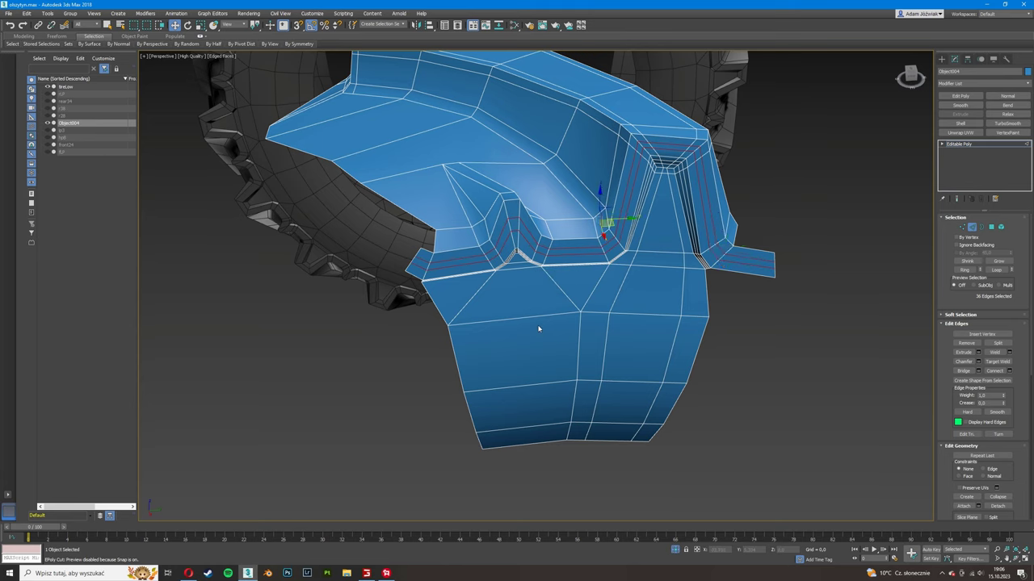
pyautogui.keyDown('alt'); pyautogui.moveTo(539, 328); pyautogui.dragTo(1003, 270, button='middle'); pyautogui.keyUp('alt')
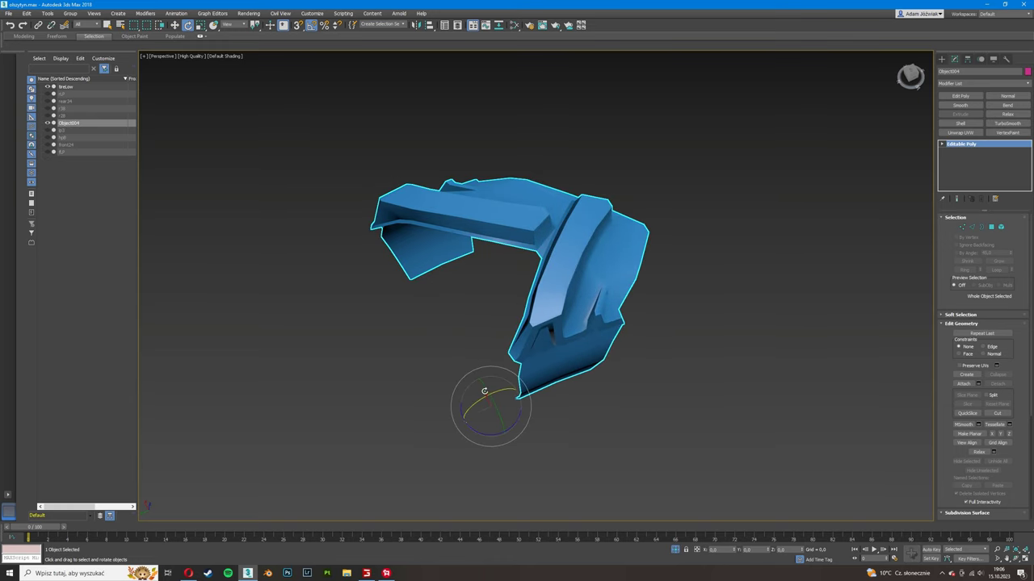
pyautogui.keyDown('shift'); pyautogui.moveTo(484, 391); pyautogui.dragTo(528, 292); pyautogui.keyUp('shift')
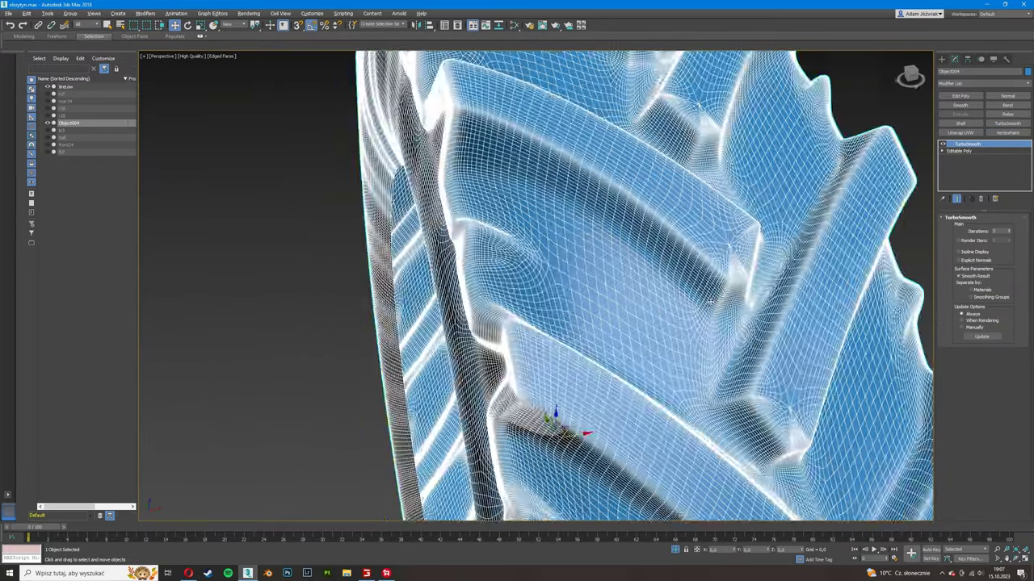
# Step: Collapse Object004's TurboSmooth into an Editable Poly and confirm the Clone Part of Mesh dialog
pyautogui.press('F4')
pyautogui.scroll(-10, 710, 302)
pyautogui.keyDown('alt'); pyautogui.moveTo(711, 301); pyautogui.dragTo(517, 274, button='middle'); pyautogui.keyUp('alt')
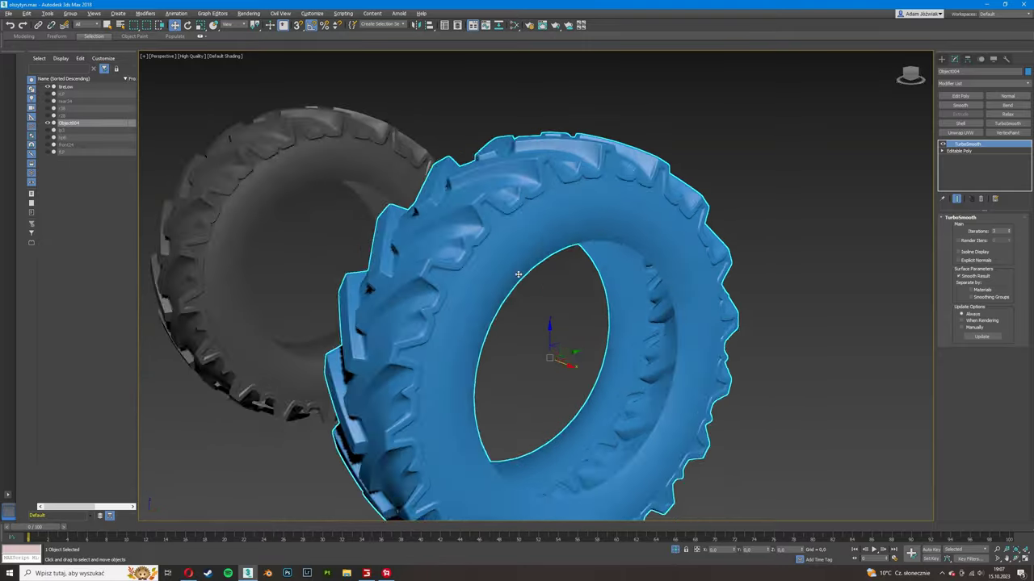
pyautogui.rightClick(969, 145)
pyautogui.click(949, 274)
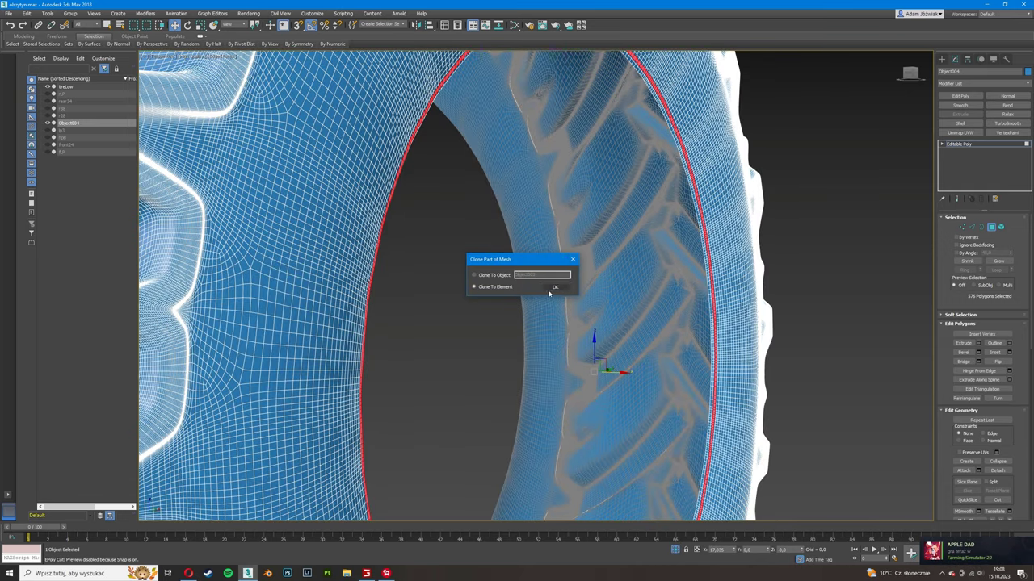
pyautogui.click(548, 288)
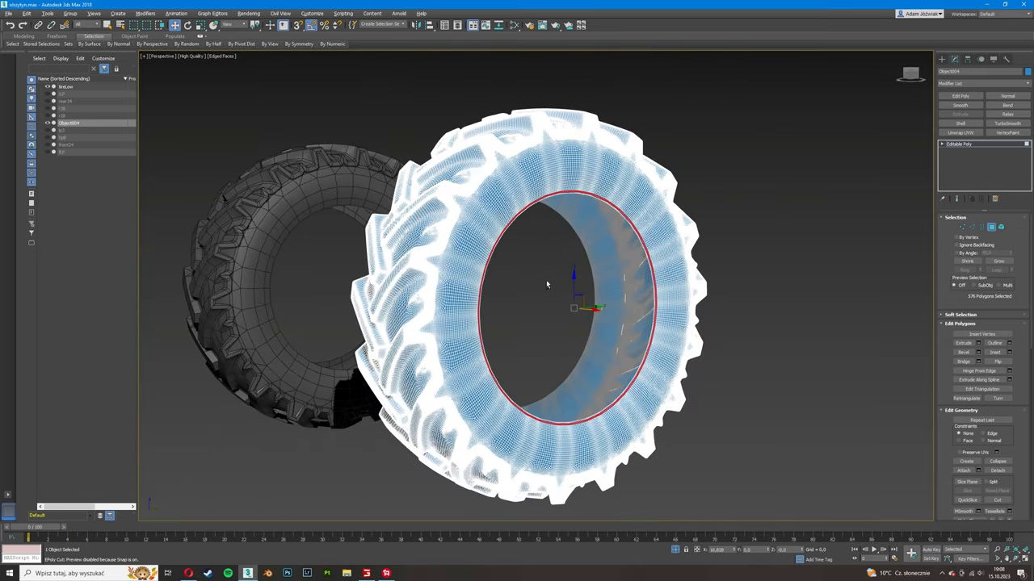
pyautogui.keyDown('alt'); pyautogui.moveTo(554, 308); pyautogui.dragTo(420, 311, button='middle'); pyautogui.keyUp('alt')
pyautogui.scroll(-5, 393, 311)
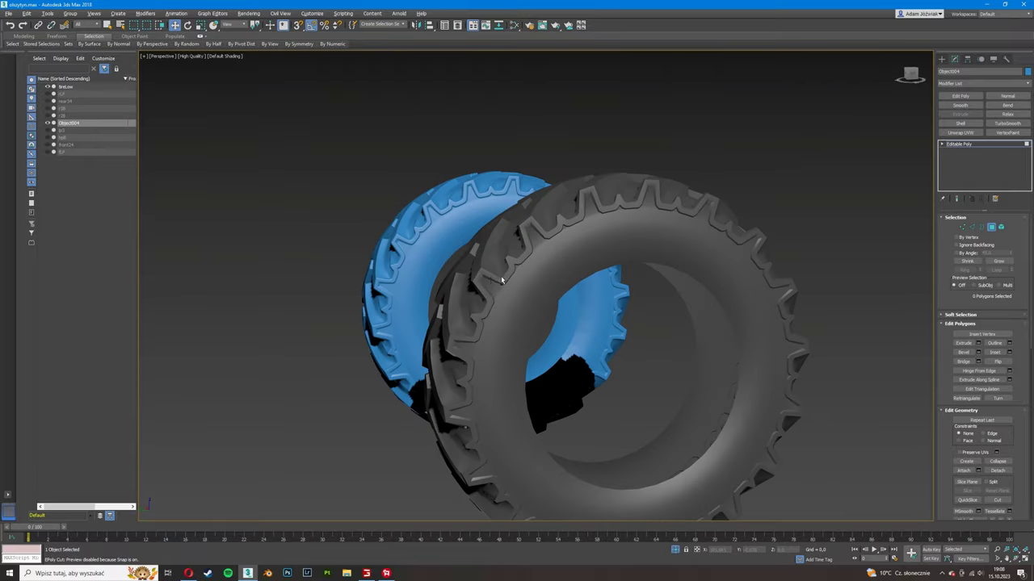
pyautogui.moveTo(393, 311)
pyautogui.keyDown('alt'); pyautogui.mouseDown(button='middle')
pyautogui.moveTo(382, 291)
pyautogui.moveTo(320, 302)
pyautogui.moveTo(483, 248)
pyautogui.moveTo(471, 287)
pyautogui.moveTo(507, 238)
pyautogui.mouseUp(button='middle'); pyautogui.keyUp('alt')
pyautogui.scroll(10, 483, 248)
pyautogui.press('F4')
pyautogui.scroll(5, 470, 286)
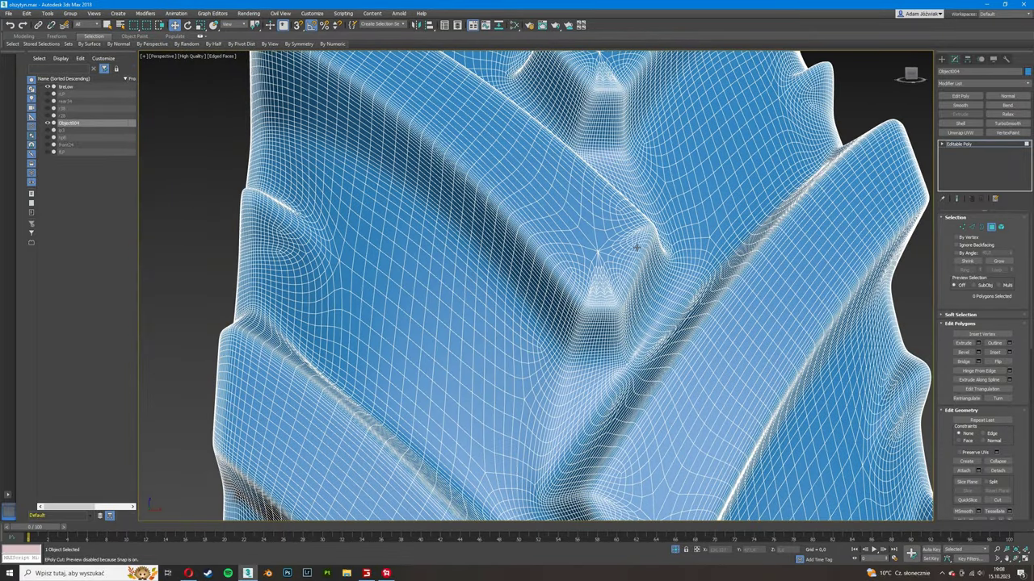
pyautogui.scroll(-15, 637, 246)
pyautogui.keyDown('alt'); pyautogui.moveTo(636, 246); pyautogui.dragTo(525, 258, button='middle'); pyautogui.keyUp('alt')
pyautogui.press('F4')
pyautogui.scroll(3, 525, 258)
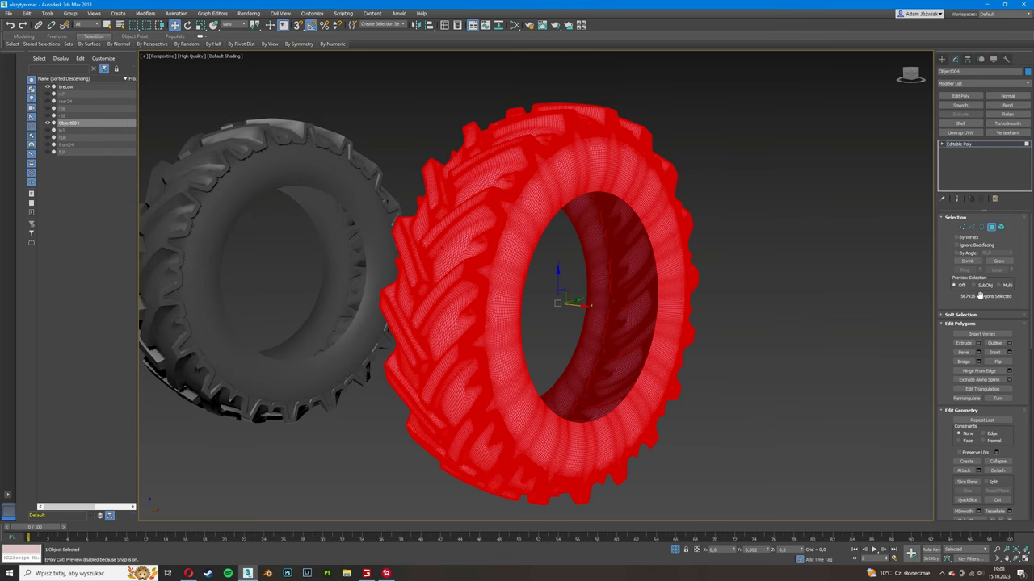
pyautogui.click(861, 296)
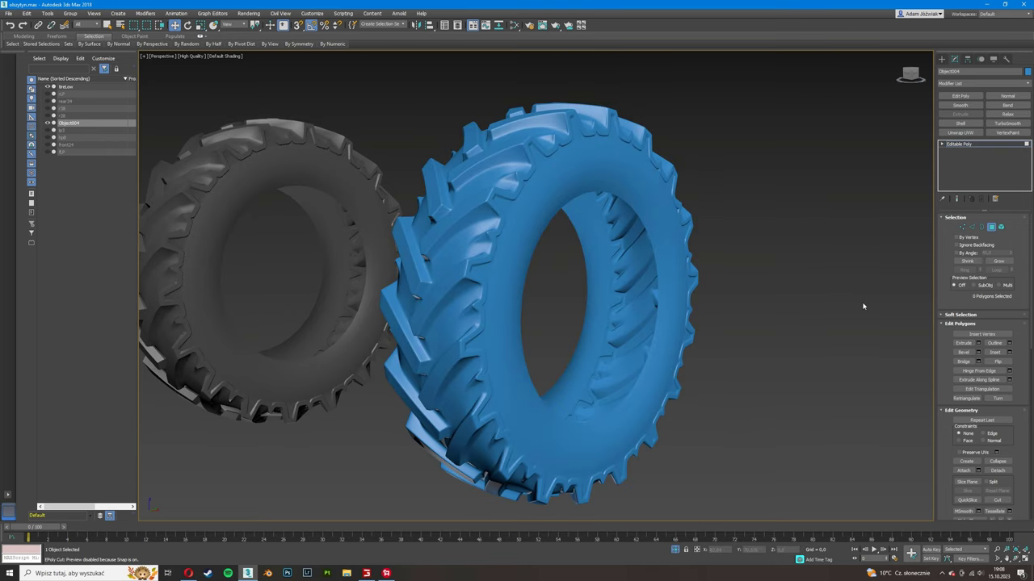
pyautogui.scroll(-3, 826, 305)
pyautogui.moveTo(826, 305)
pyautogui.keyDown('alt'); pyautogui.mouseDown(button='middle')
pyautogui.moveTo(736, 309)
pyautogui.moveTo(848, 323)
pyautogui.mouseUp(button='middle'); pyautogui.keyUp('alt')
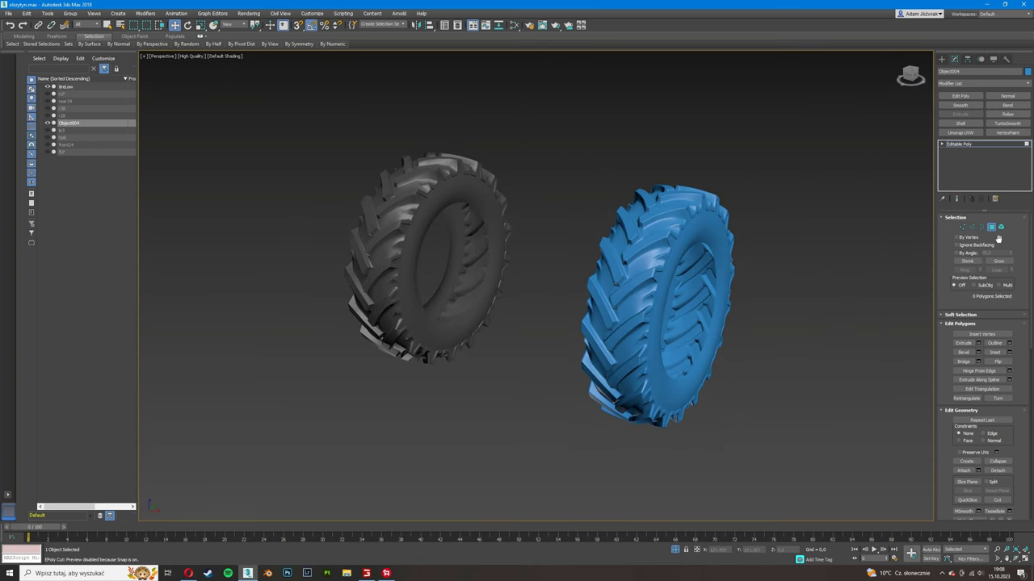
# Step: Select the gray tireLow and align it to the blue tire's position
pyautogui.click(992, 227)
pyautogui.click(493, 258)
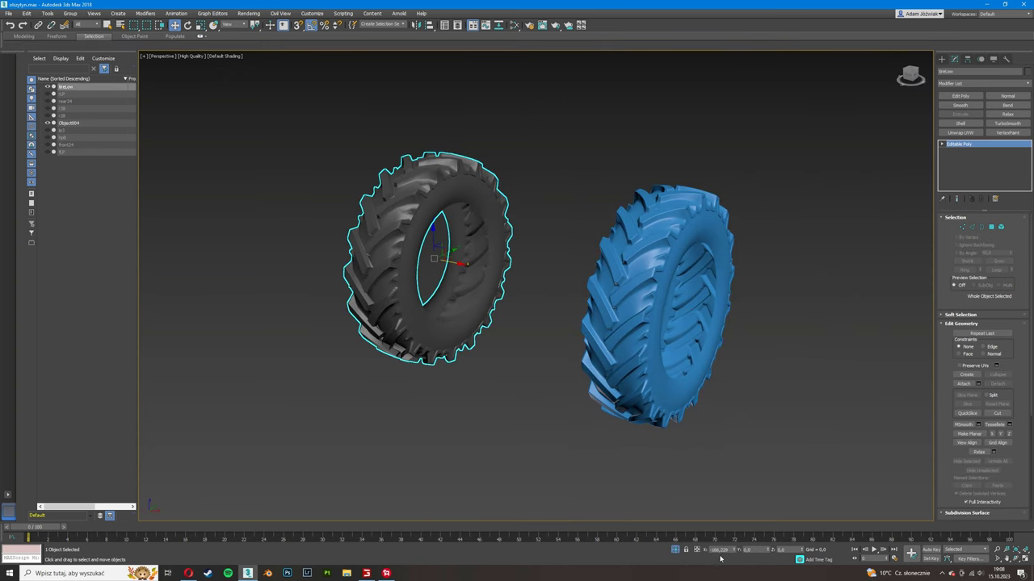
pyautogui.moveTo(460, 260); pyautogui.dragTo(718, 449)
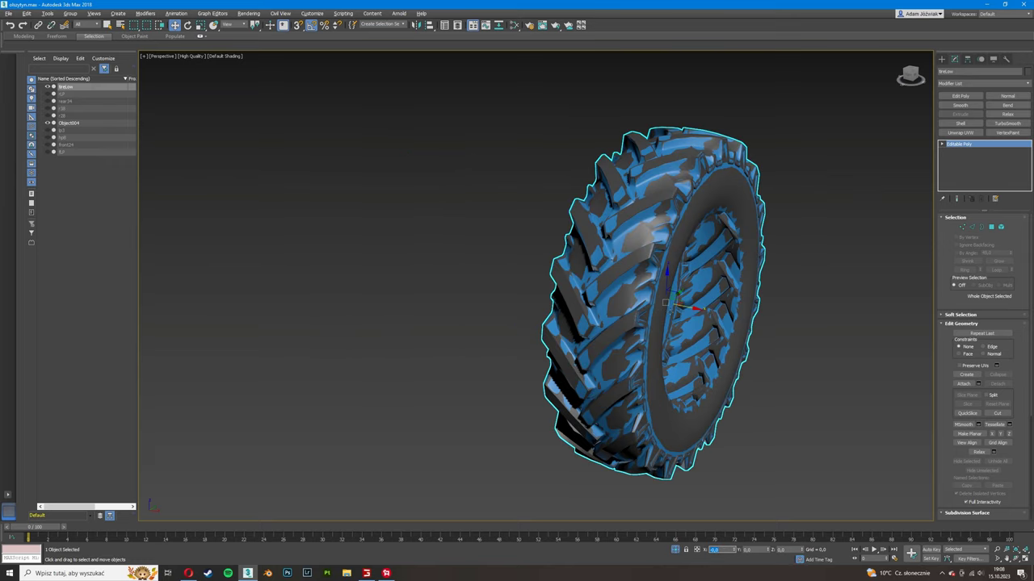
pyautogui.keyDown('alt'); pyautogui.moveTo(717, 450); pyautogui.dragTo(694, 311, button='middle'); pyautogui.keyUp('alt')
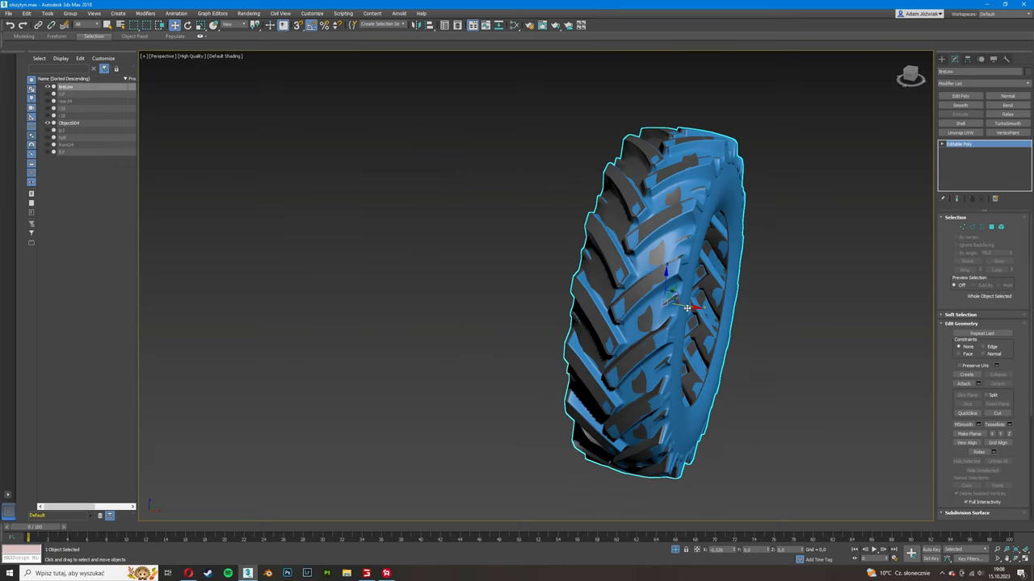
# Step: Move the gray tire left along X to sit just beside the blue tire, then deselect it
pyautogui.moveTo(656, 252); pyautogui.dragTo(588, 287)
pyautogui.keyDown('alt'); pyautogui.moveTo(587, 287); pyautogui.dragTo(573, 282, button='middle'); pyautogui.keyUp('alt')
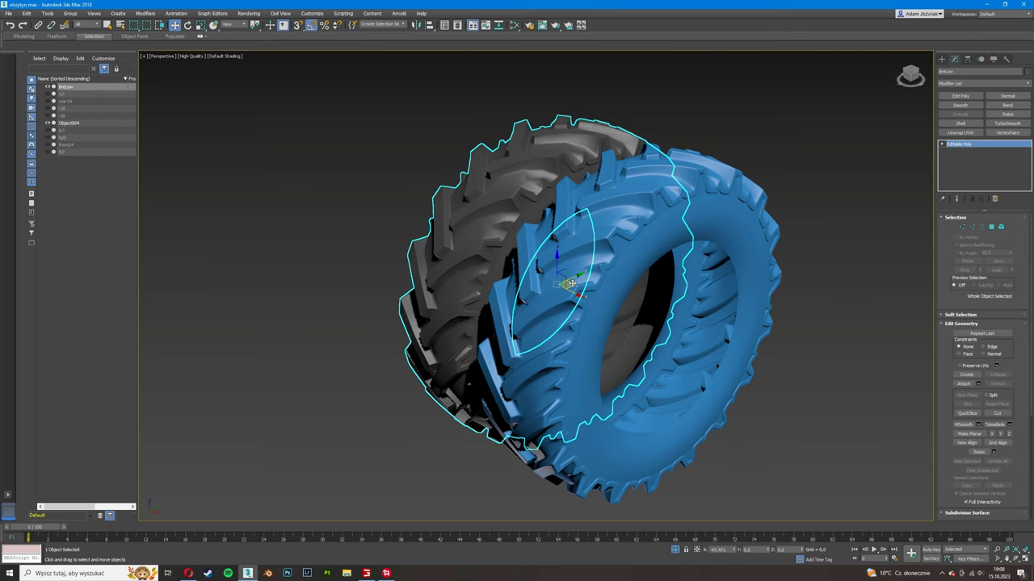
pyautogui.moveTo(572, 283); pyautogui.dragTo(444, 303)
pyautogui.click(469, 486)
pyautogui.moveTo(470, 486)
pyautogui.keyDown('alt'); pyautogui.mouseDown(button='middle')
pyautogui.moveTo(495, 356)
pyautogui.moveTo(523, 388)
pyautogui.moveTo(496, 376)
pyautogui.mouseUp(button='middle'); pyautogui.keyUp('alt')
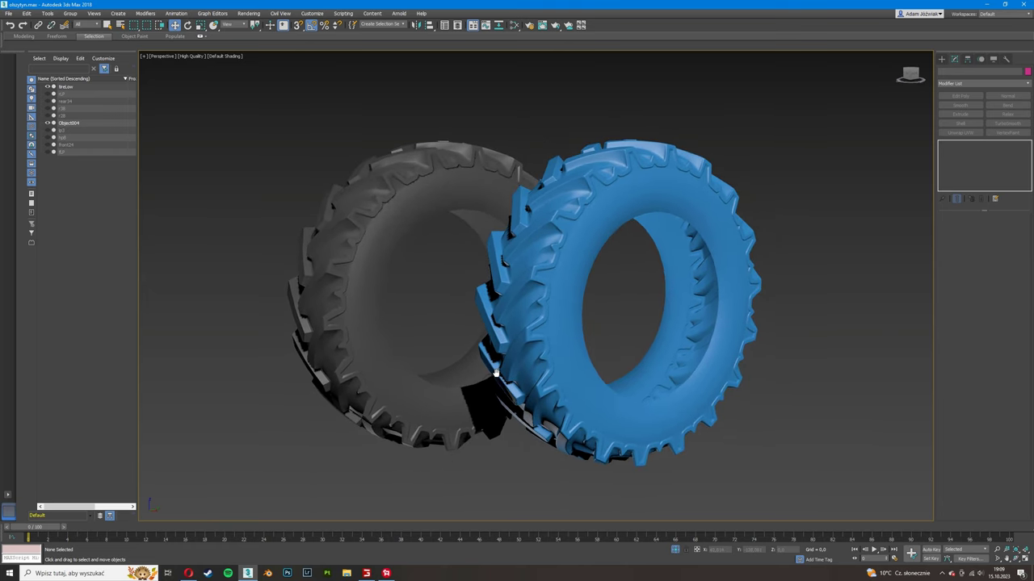